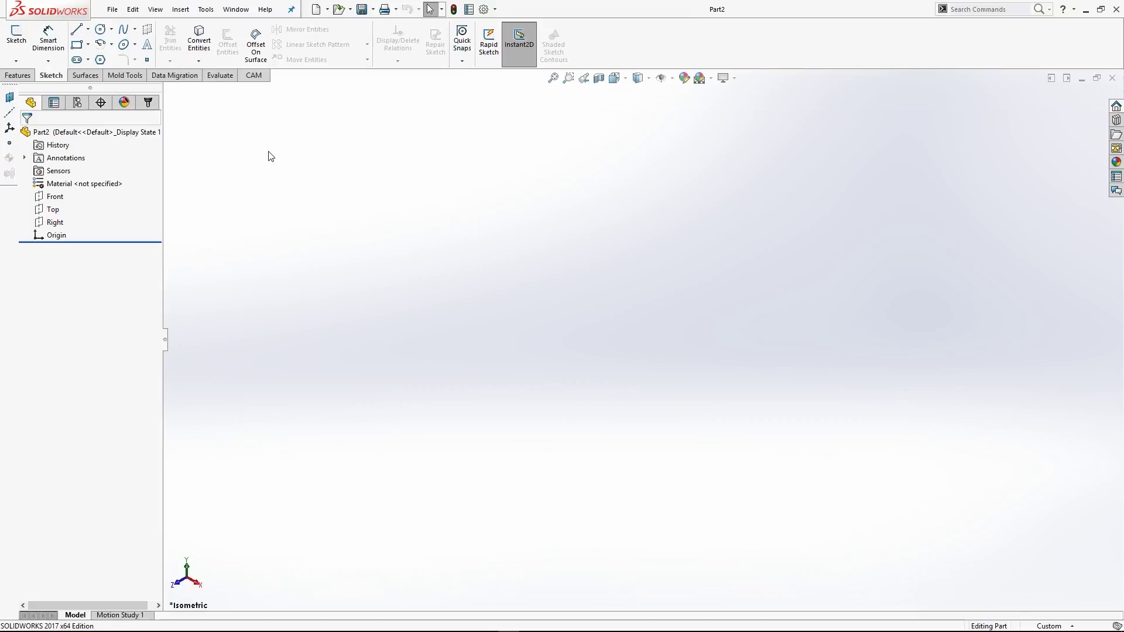
Start a new sketch with the S shortcut so the sketch plane choices appear.
key(s)
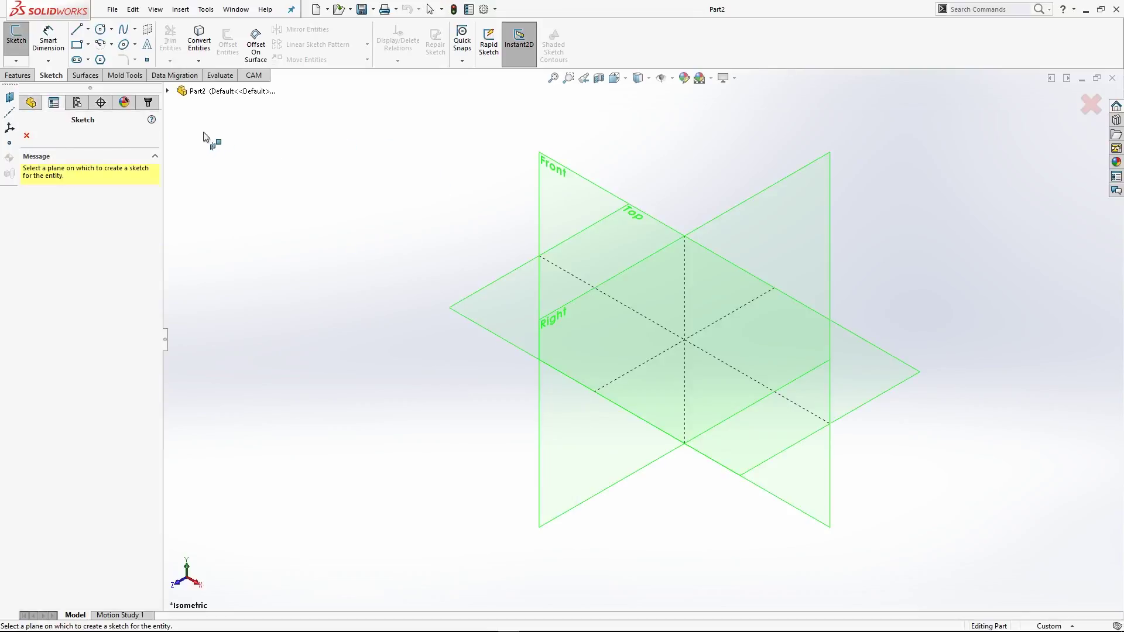
On the Front plane, draw a closed four-sided outline of straight lines.
click(543, 172)
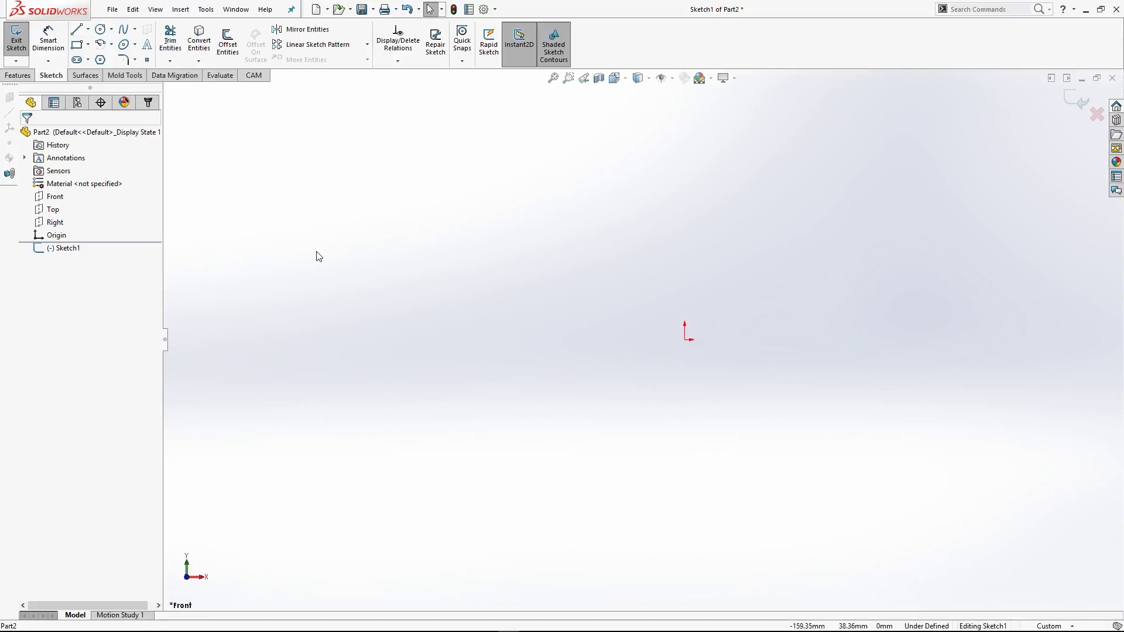
key(l)
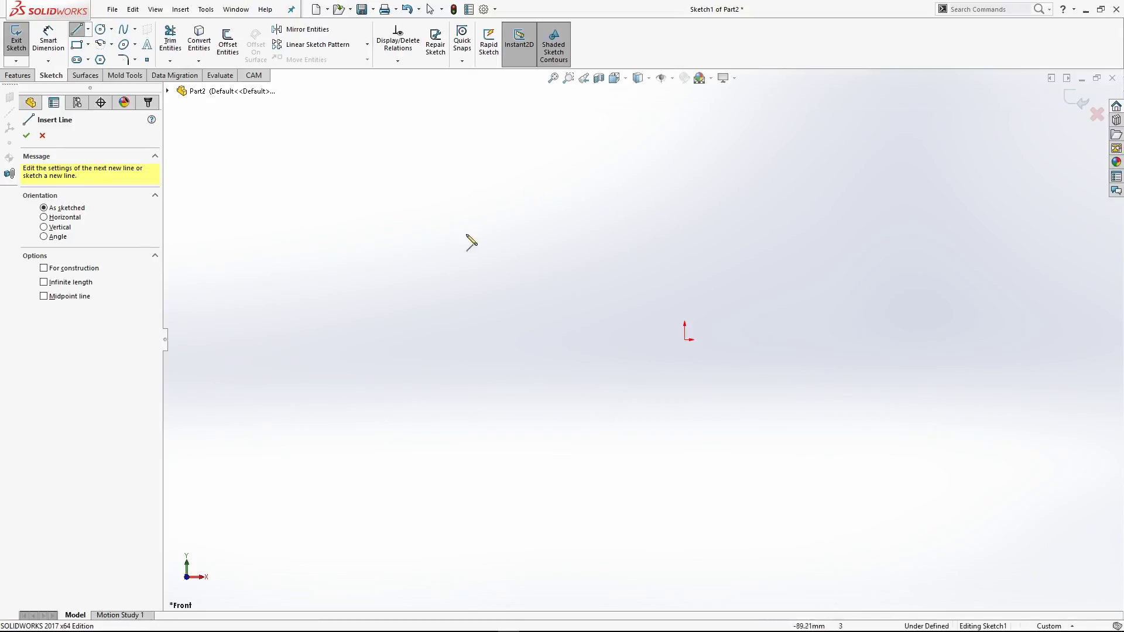
click(455, 191)
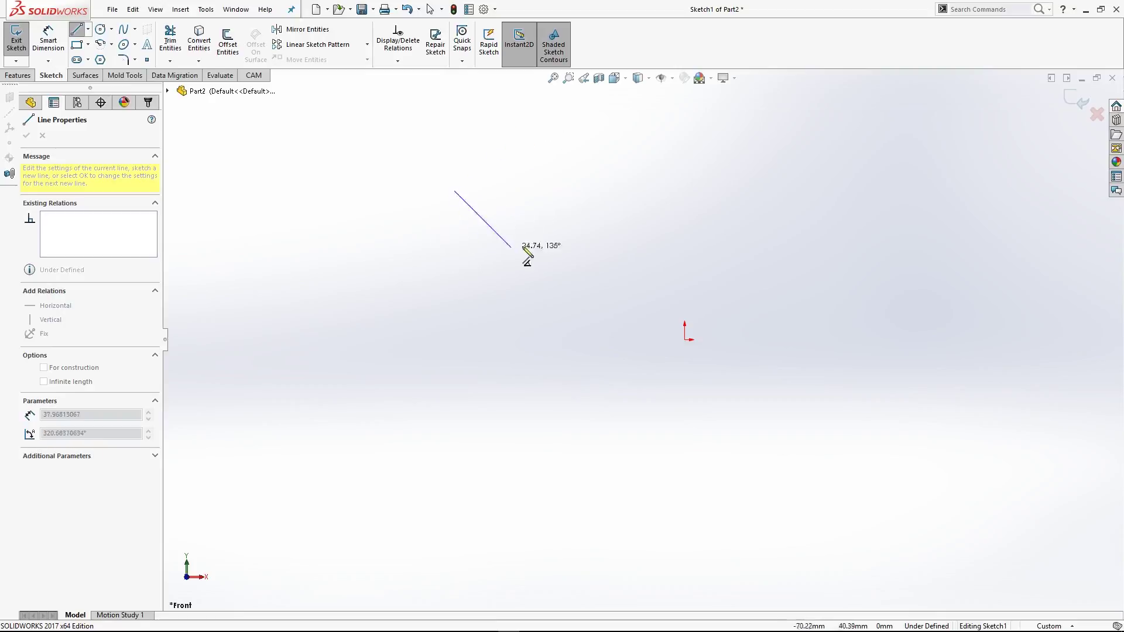
click(618, 159)
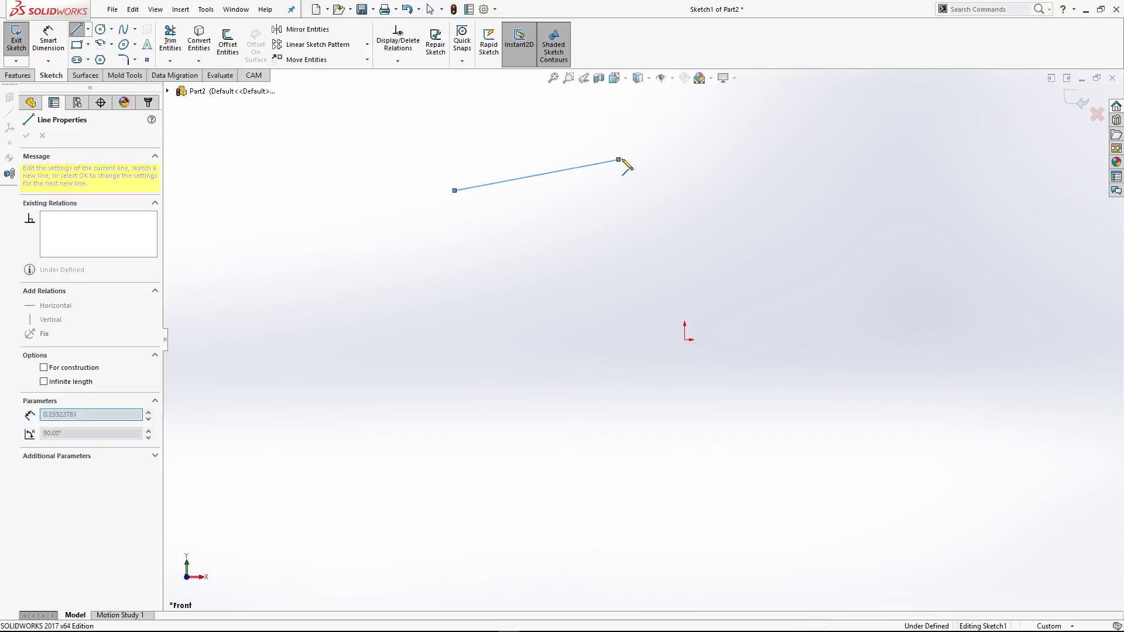
click(629, 349)
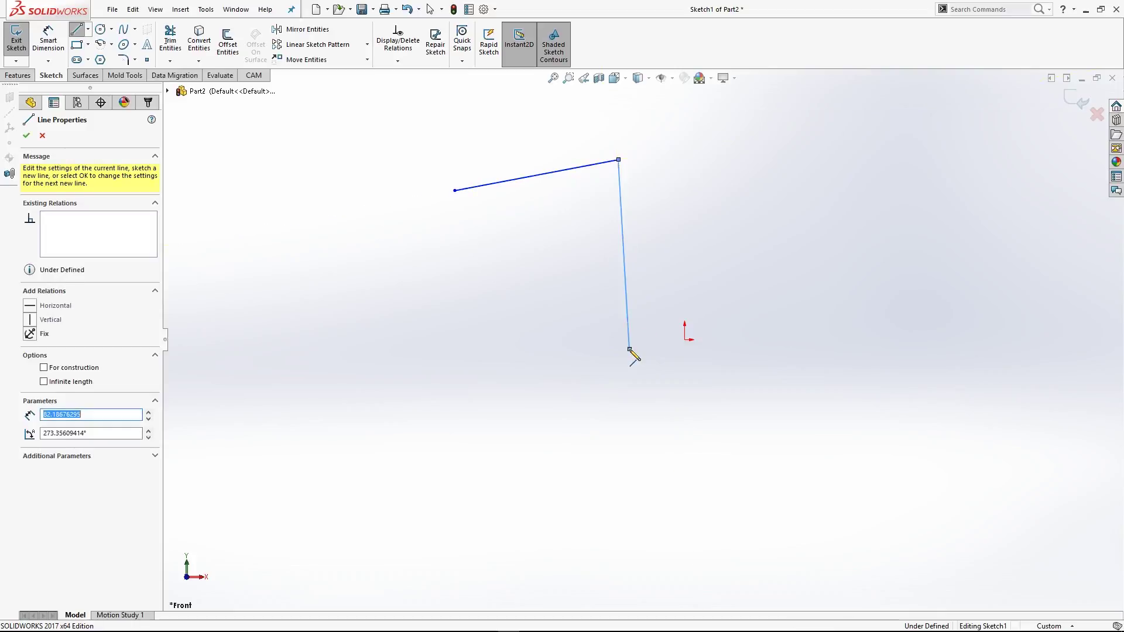
click(406, 367)
click(455, 190)
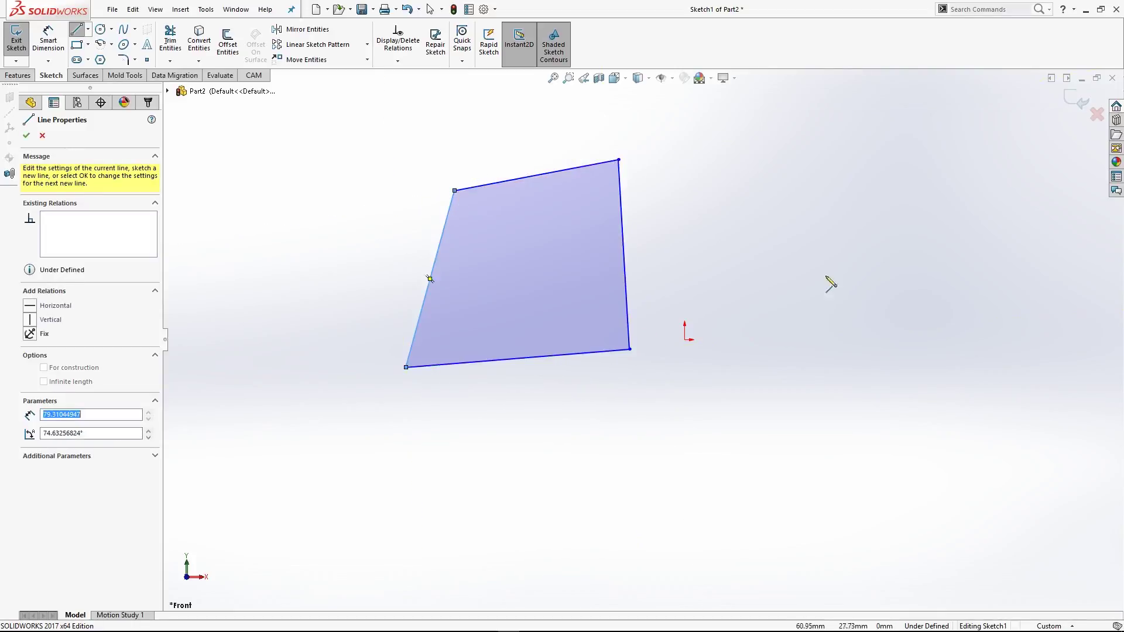
key(Escape)
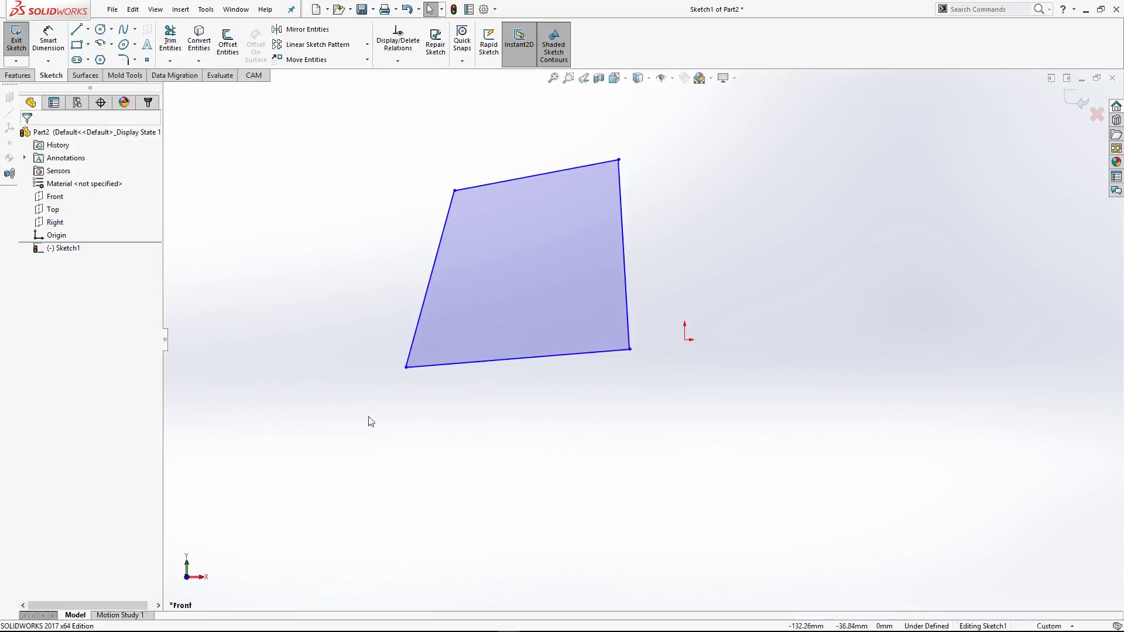
Make the top and bottom edges horizontal and the left and right edges vertical.
mouse_move(630, 349)
mouse_down()
mouse_move(690, 358)
mouse_move(583, 427)
mouse_move(668, 269)
mouse_move(701, 365)
mouse_move(813, 375)
mouse_move(621, 446)
mouse_move(657, 362)
mouse_move(617, 379)
mouse_up()
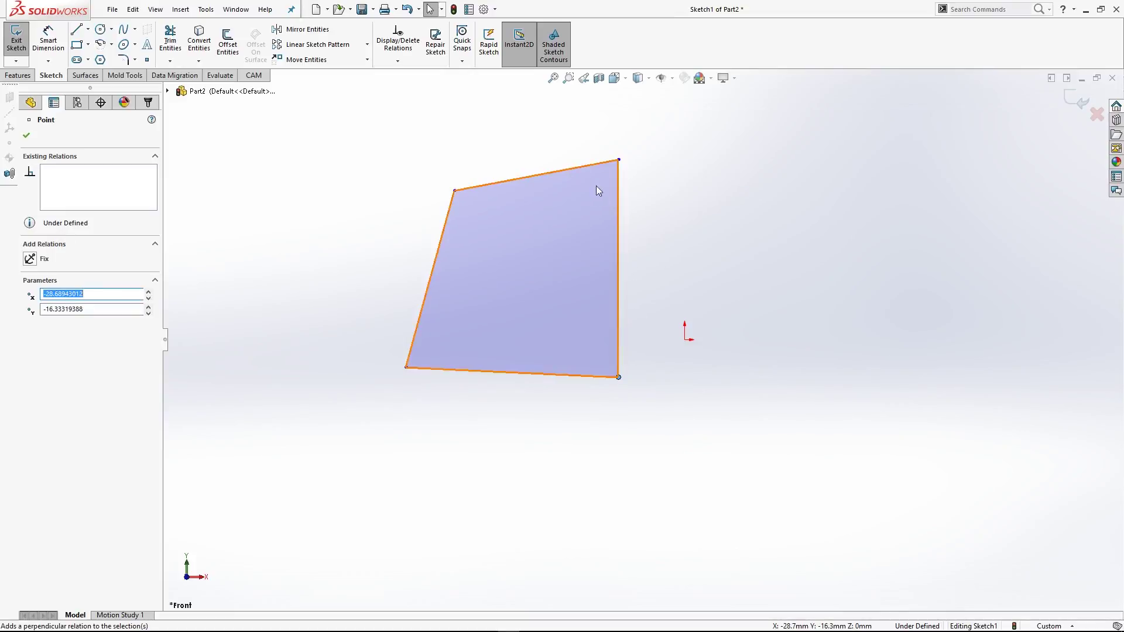
click(588, 167)
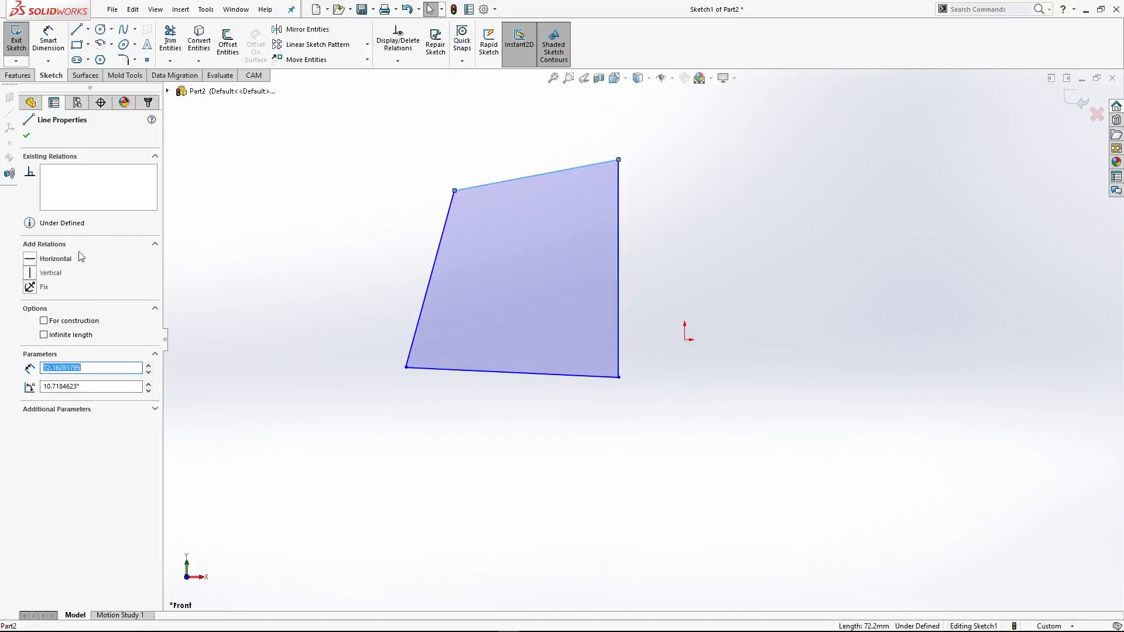
click(32, 261)
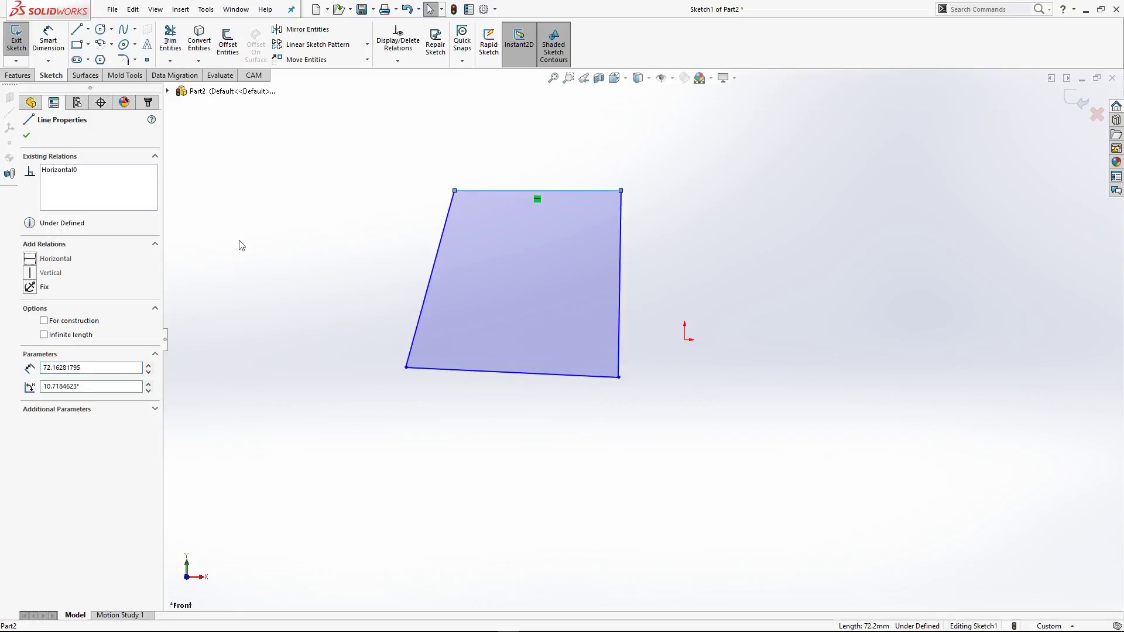
click(677, 205)
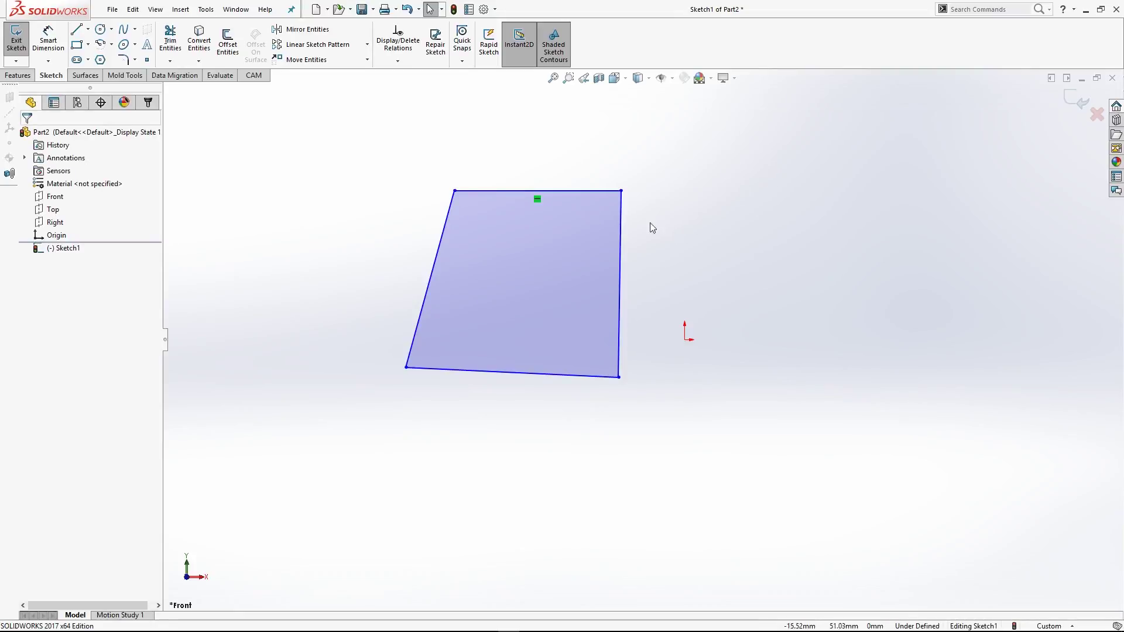
click(621, 215)
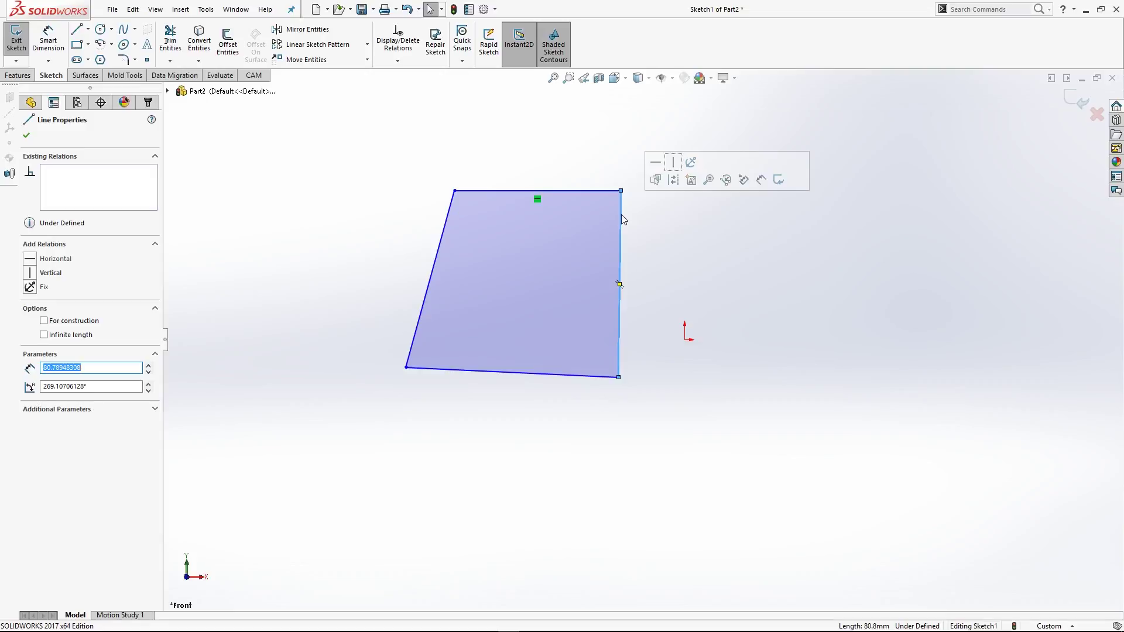
click(672, 167)
click(843, 384)
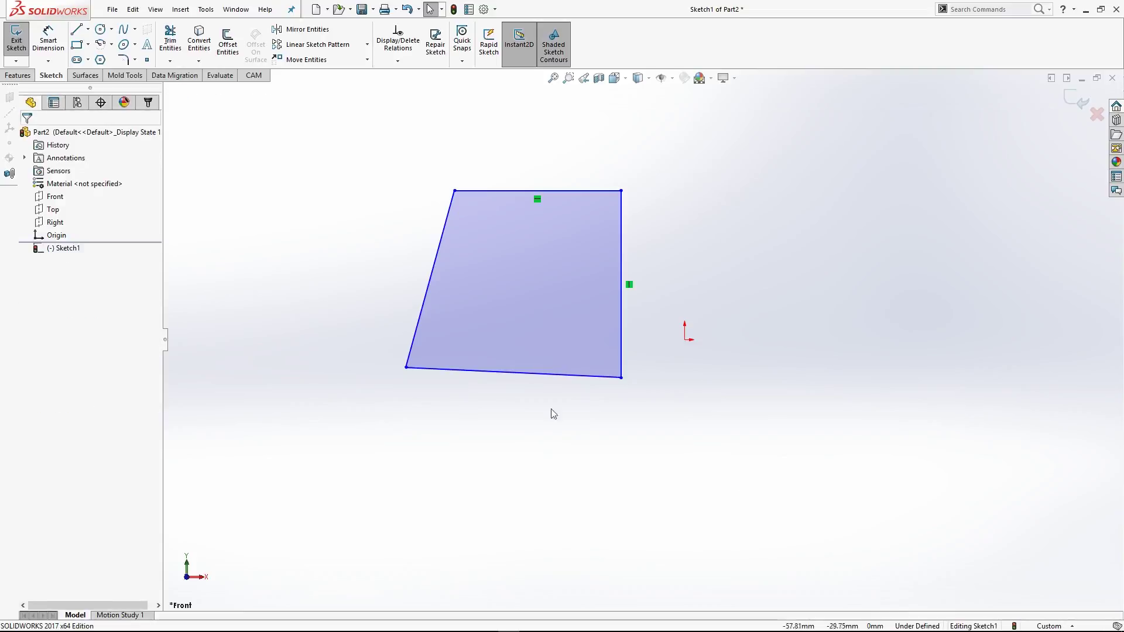
click(525, 374)
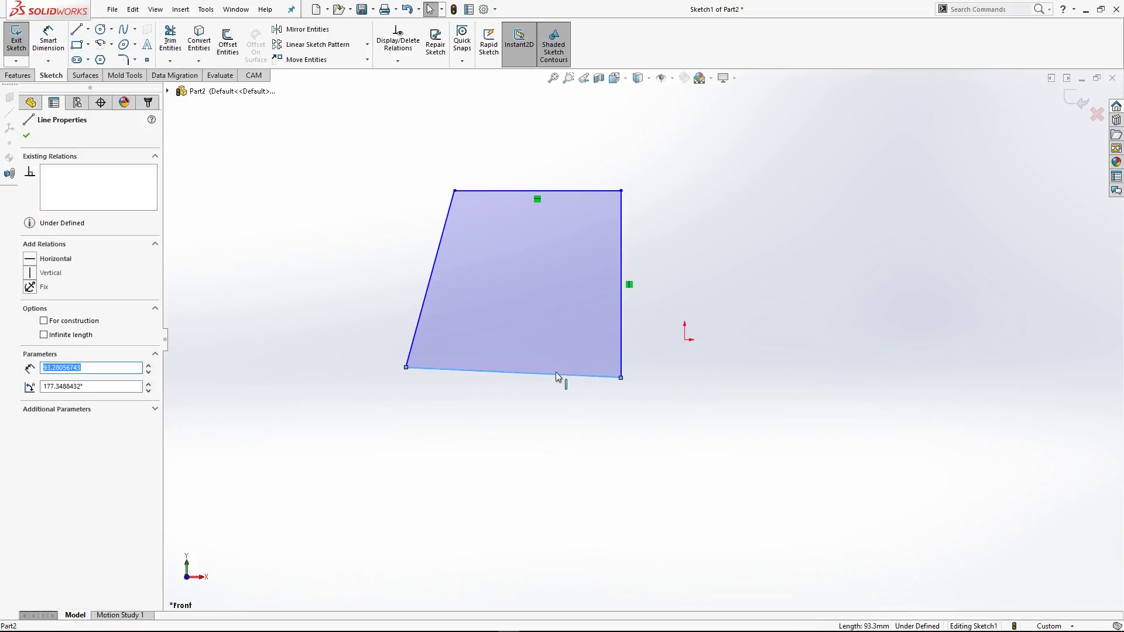
click(589, 319)
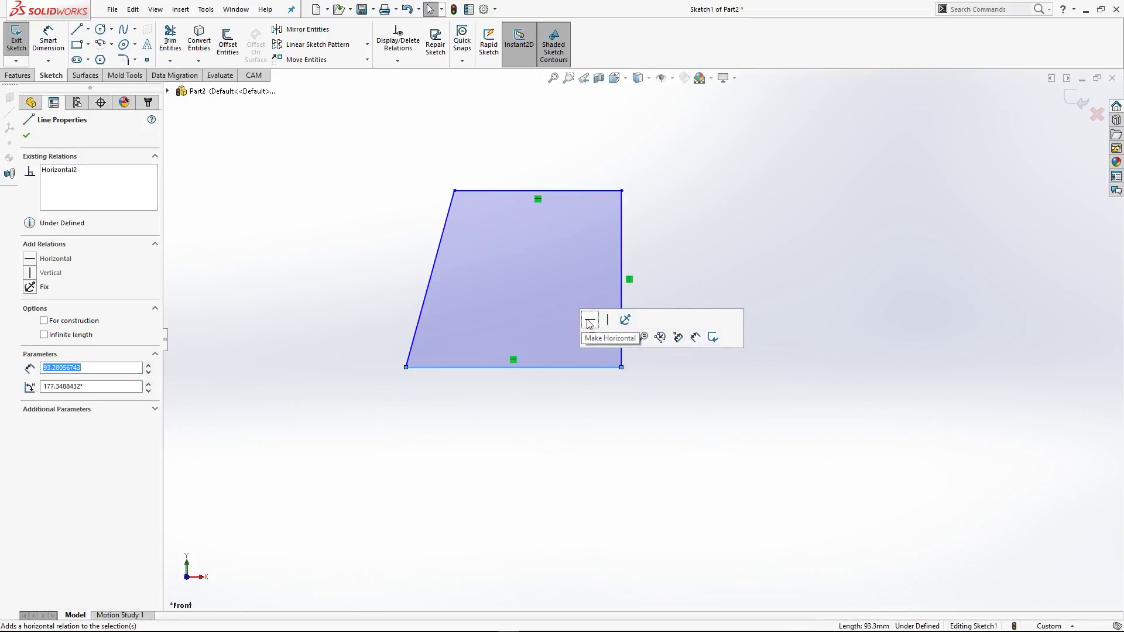
click(419, 327)
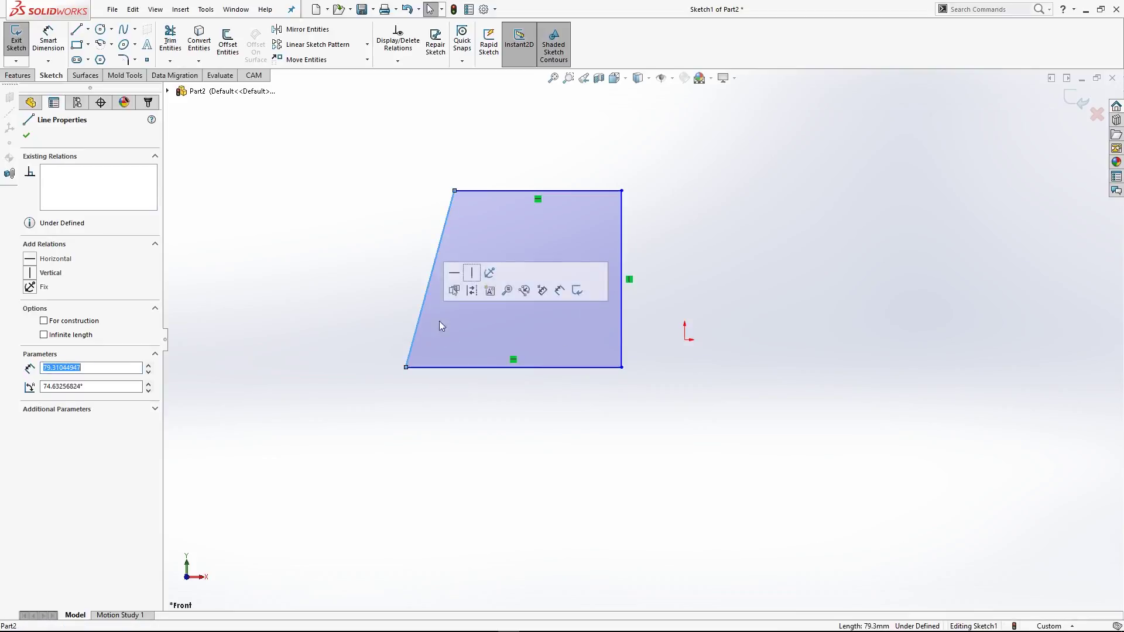
click(471, 274)
click(776, 442)
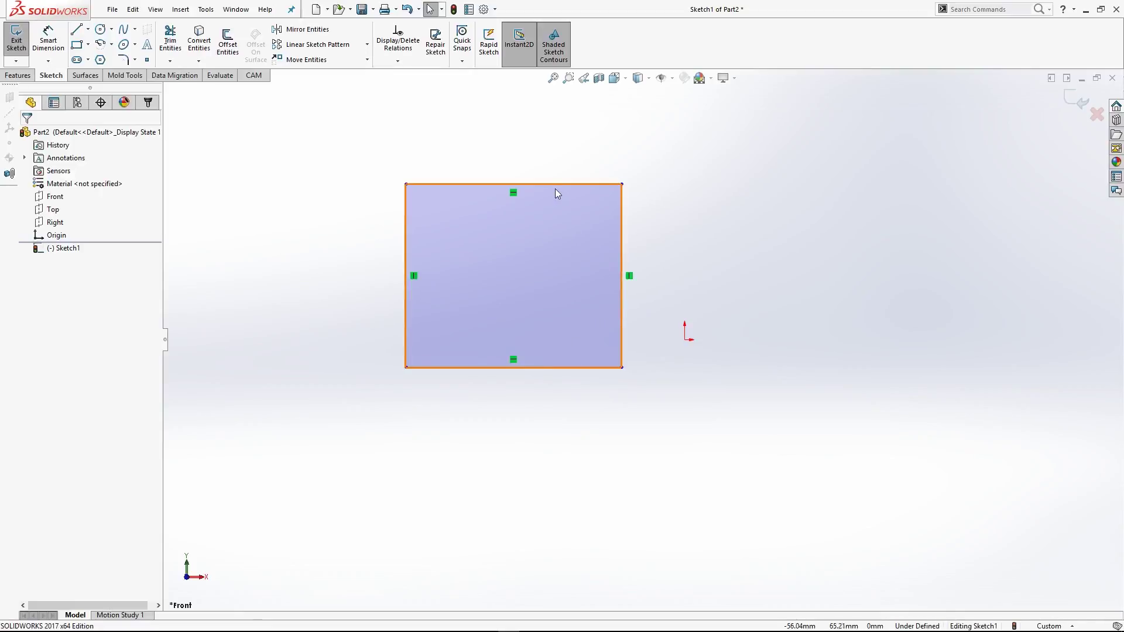
Enlarge the rectangle by dragging its bottom-right corner outward.
click(621, 368)
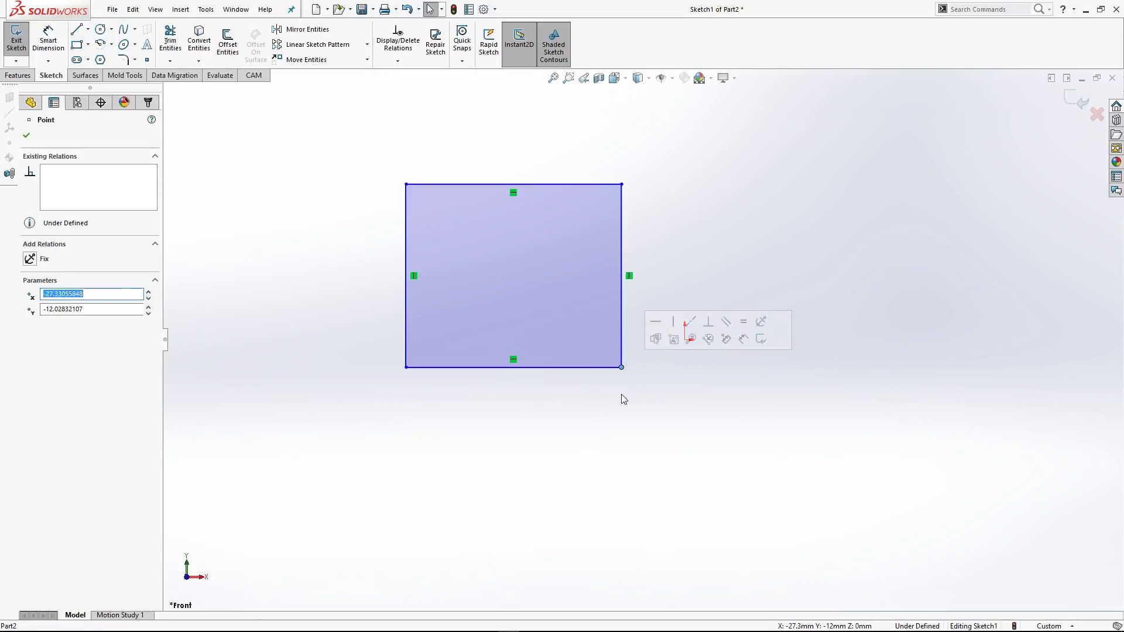
drag(621, 369, 672, 381)
key(Escape)
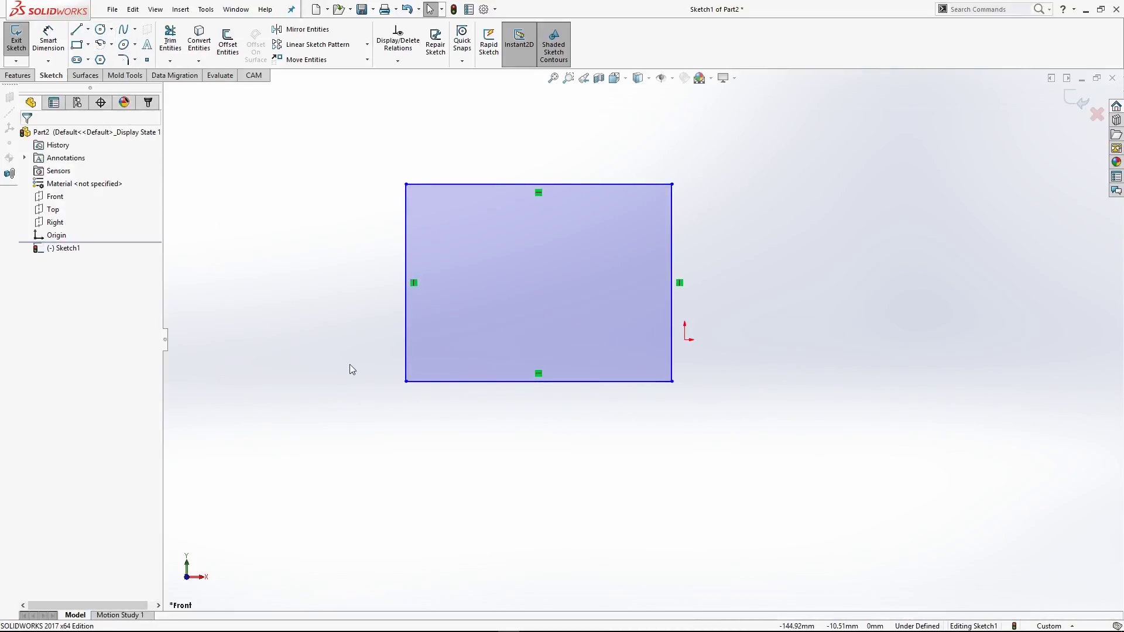
Draw a circle centred in the rectangle, sized to touch its right edge.
key(c)
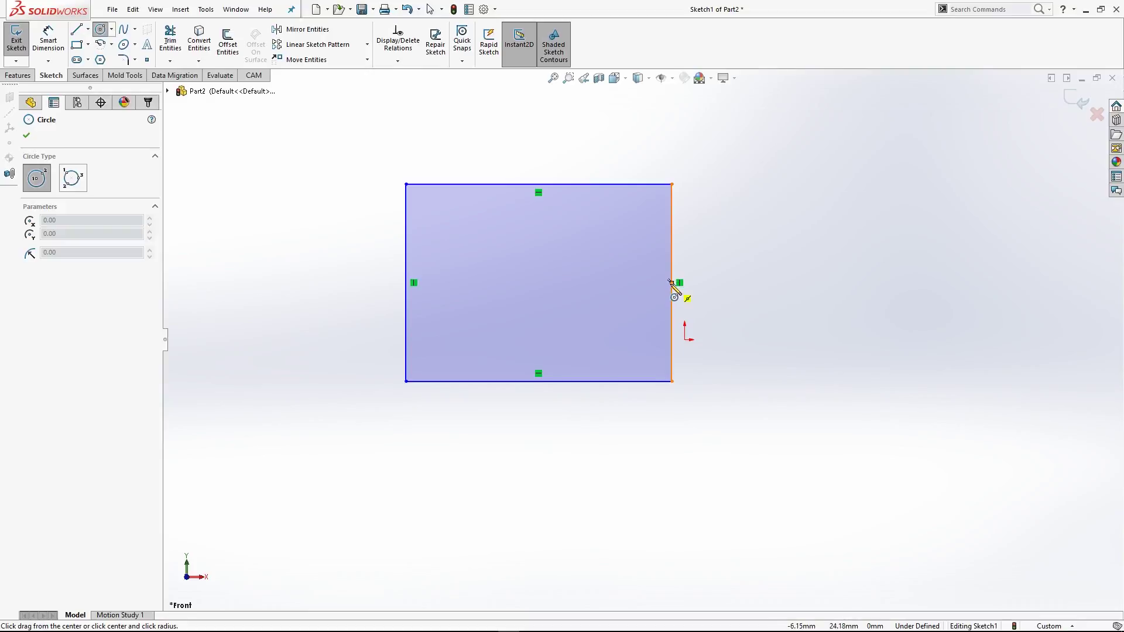
click(539, 283)
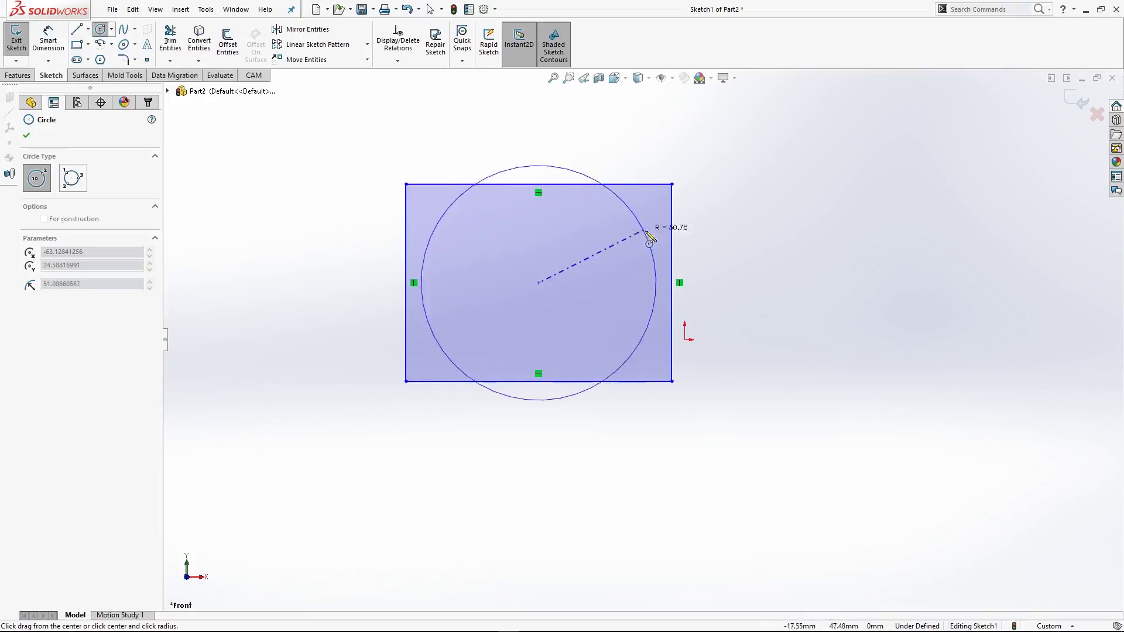
click(672, 265)
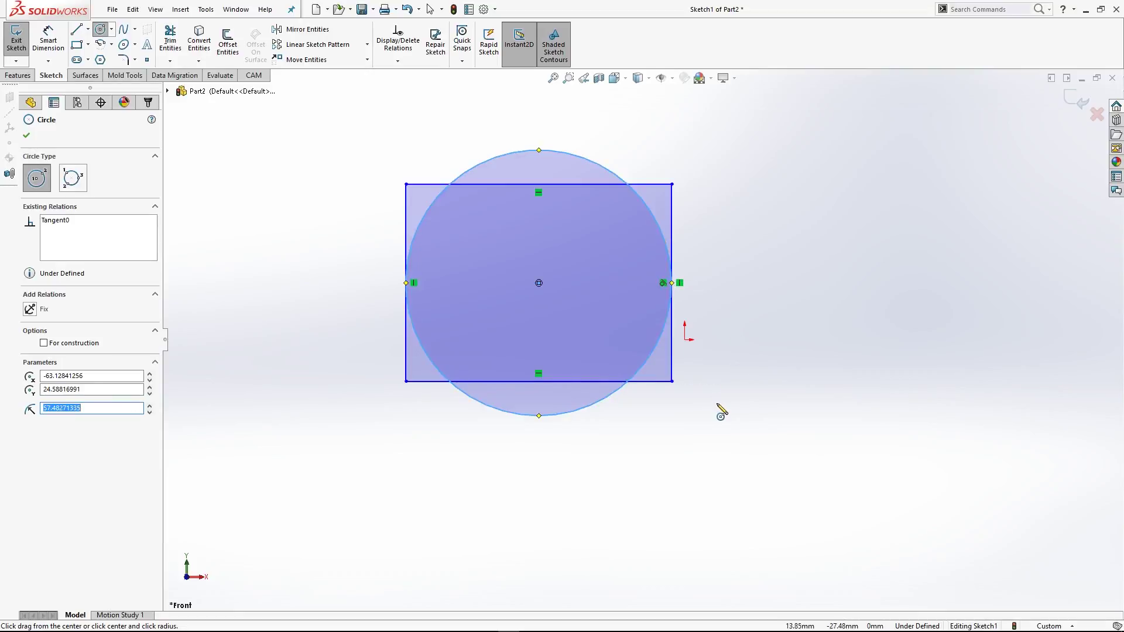
key(Escape)
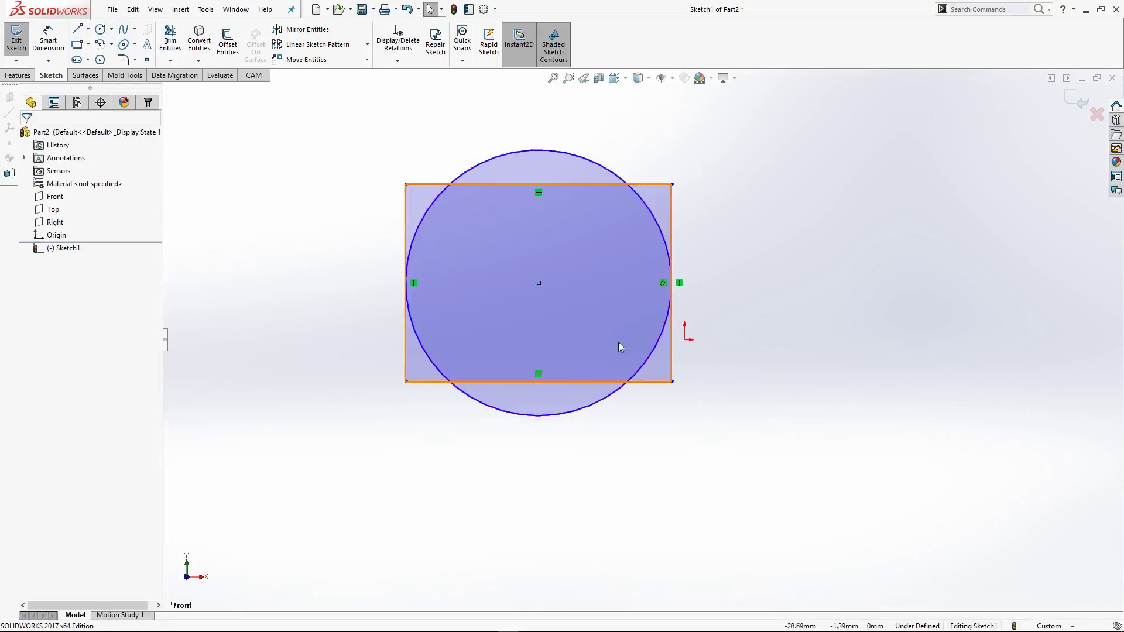
click(667, 291)
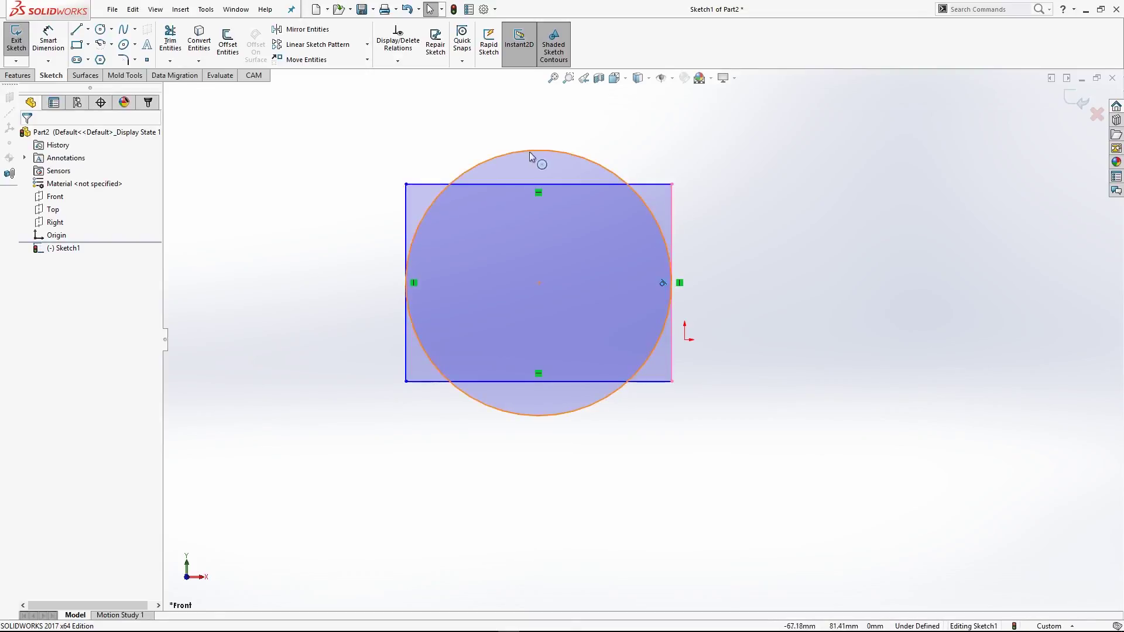
Drag the rectangle's lower-right corner to reshape it into a square.
click(750, 208)
click(672, 381)
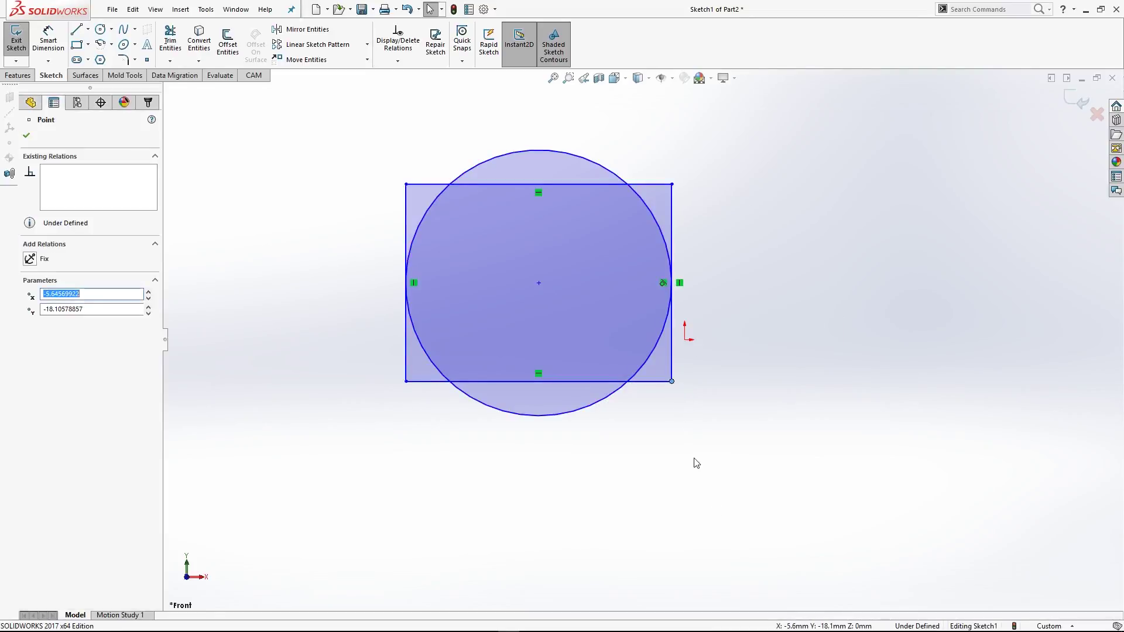
drag(673, 382, 624, 391)
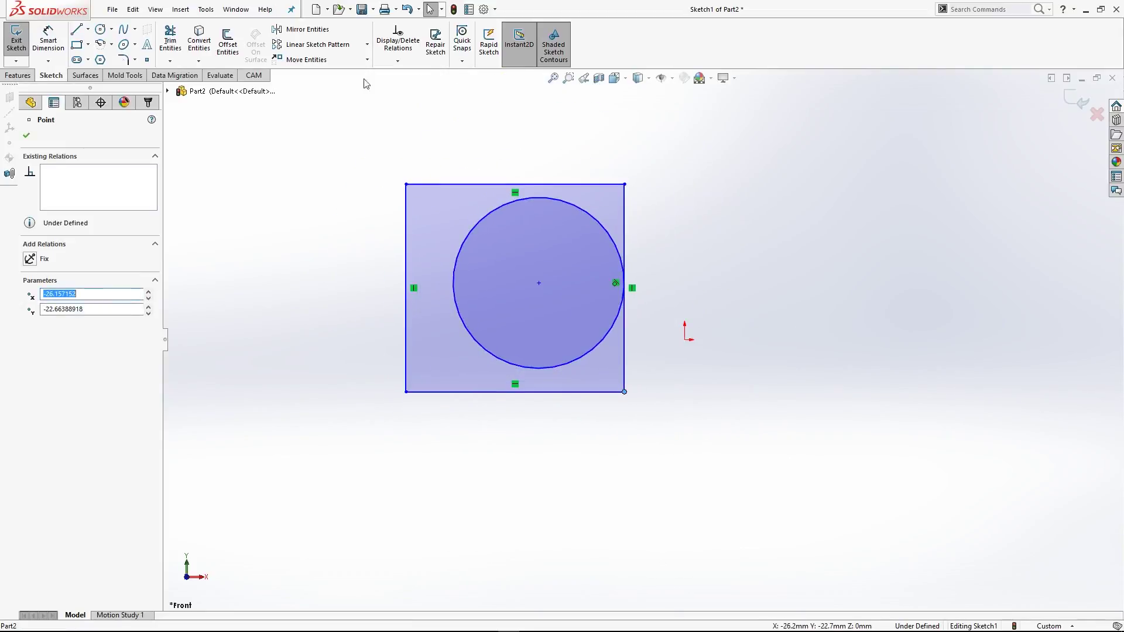
Make the circle tangent to the square's top, left and bottom sides, then enlarge the square.
click(523, 183)
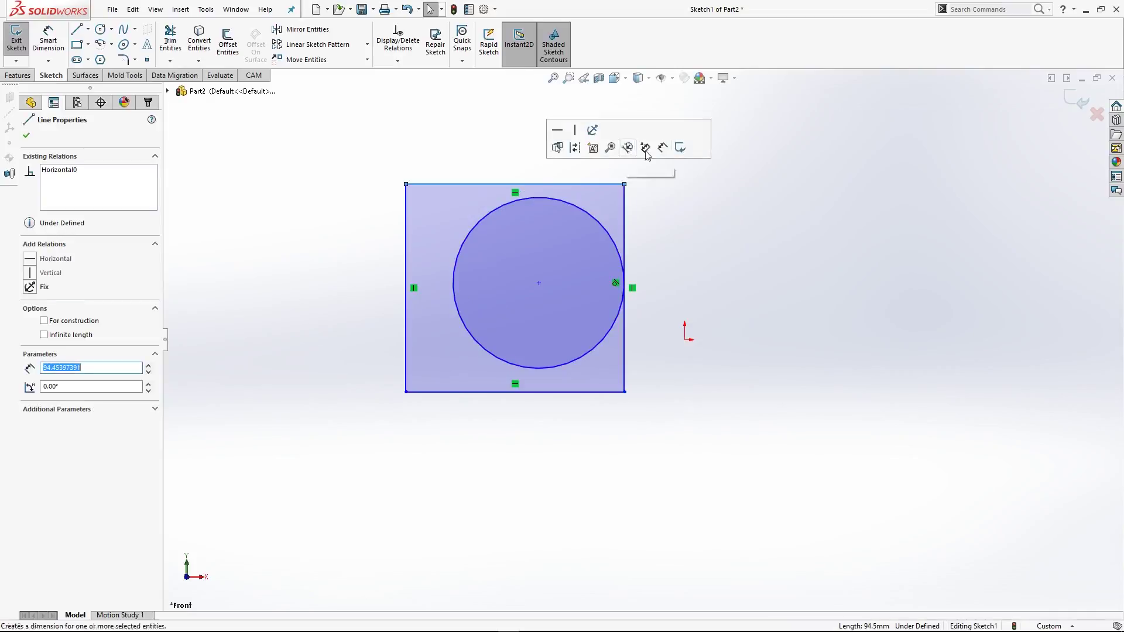
ctrl+click(565, 200)
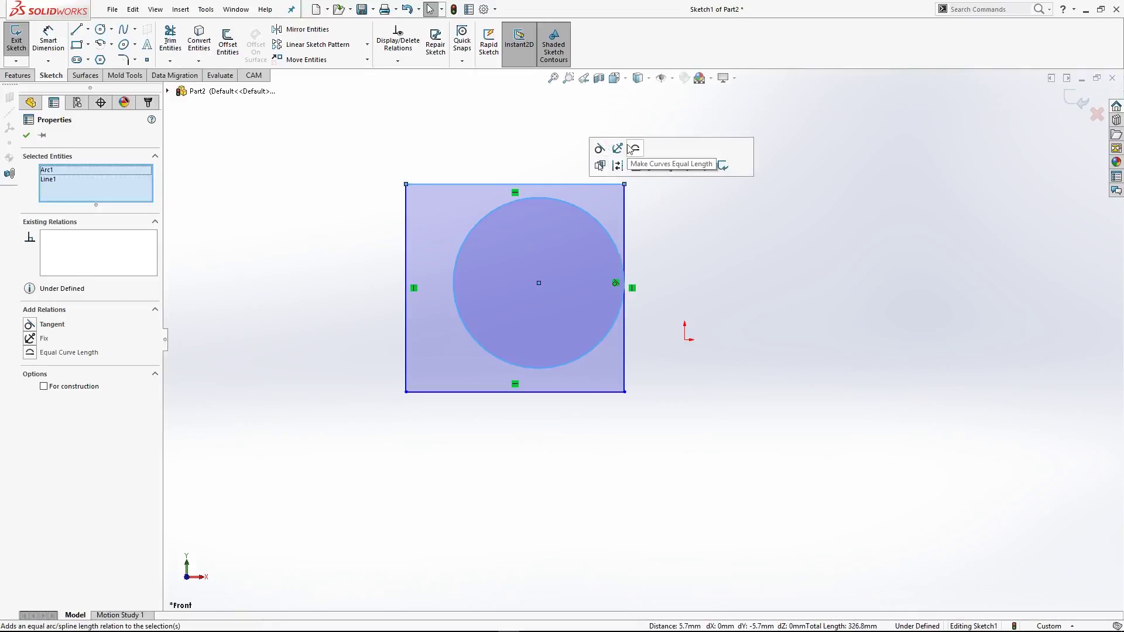
click(601, 150)
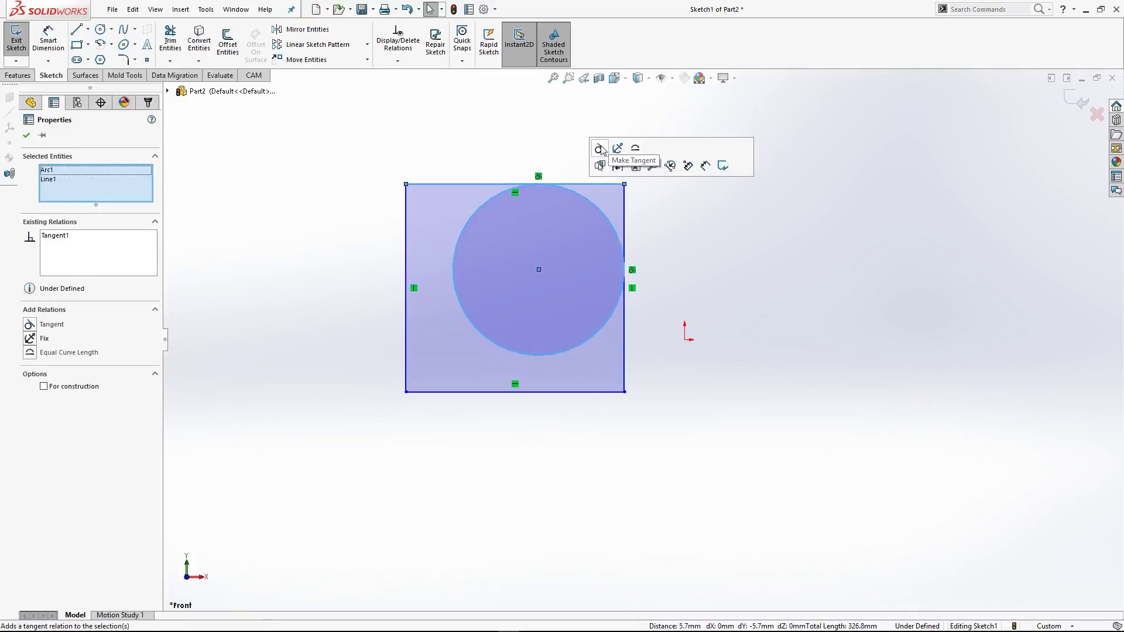
click(774, 270)
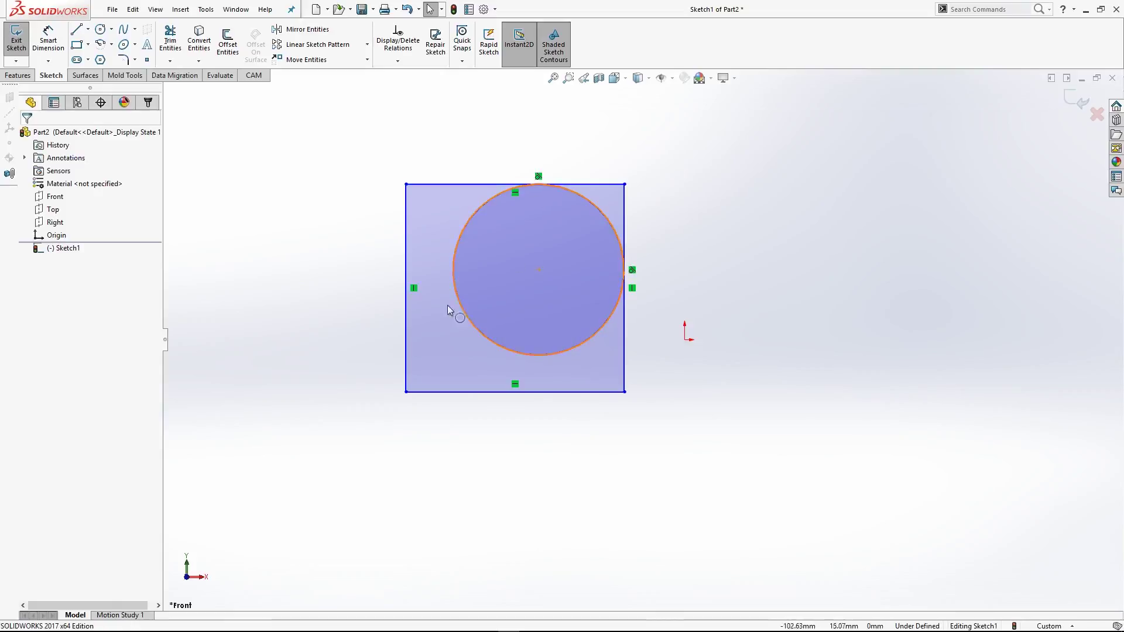
click(405, 268)
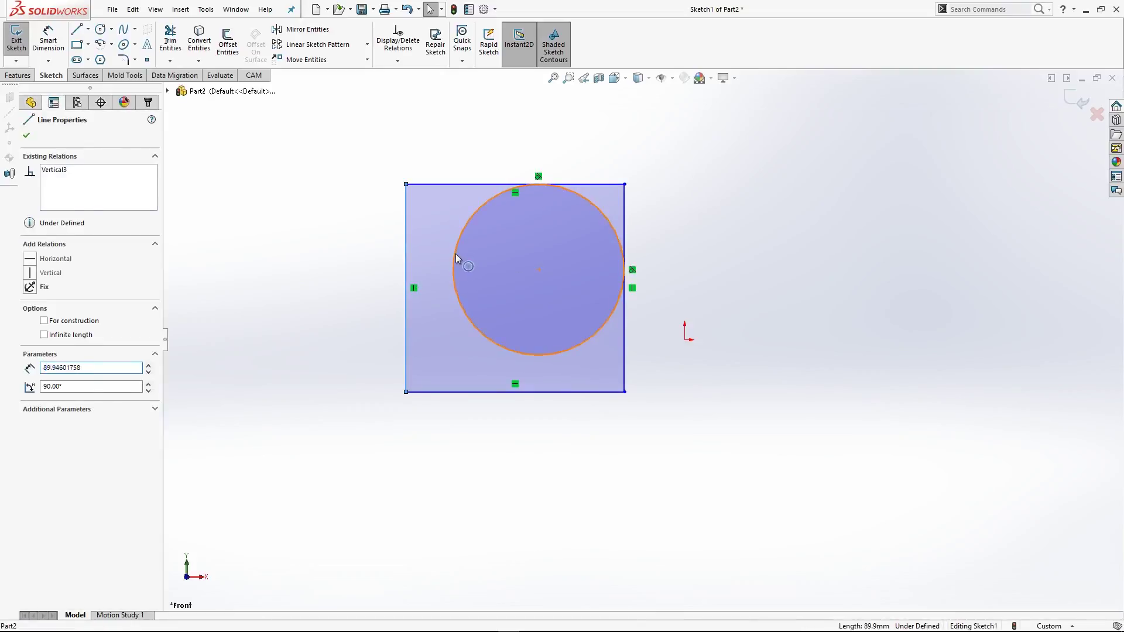
ctrl+click(456, 254)
click(495, 218)
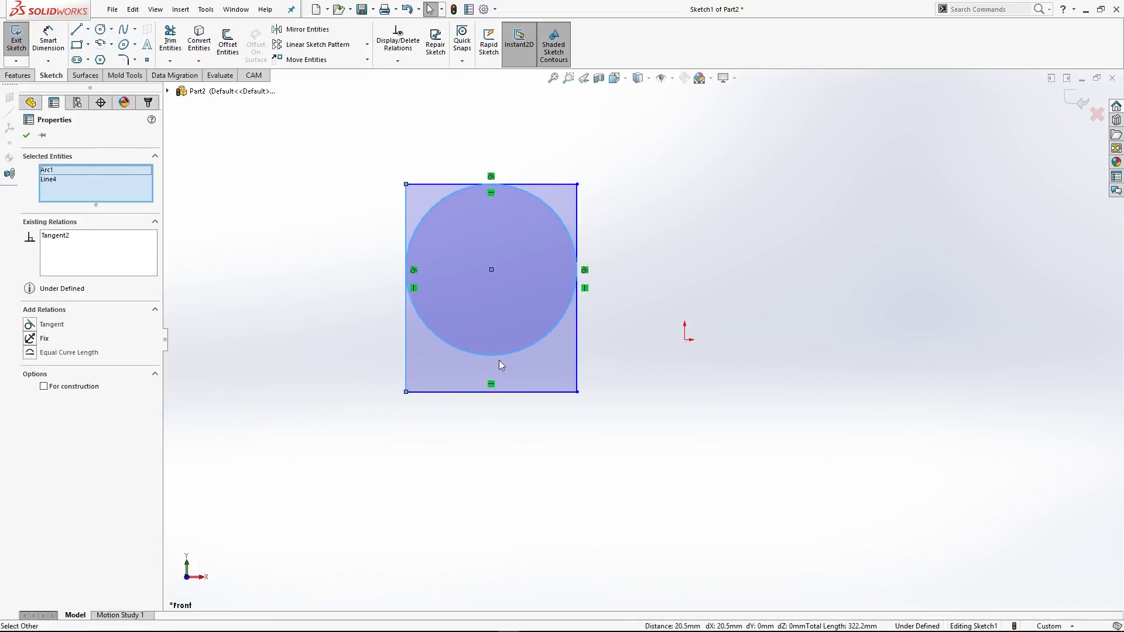
click(501, 392)
ctrl+click(503, 353)
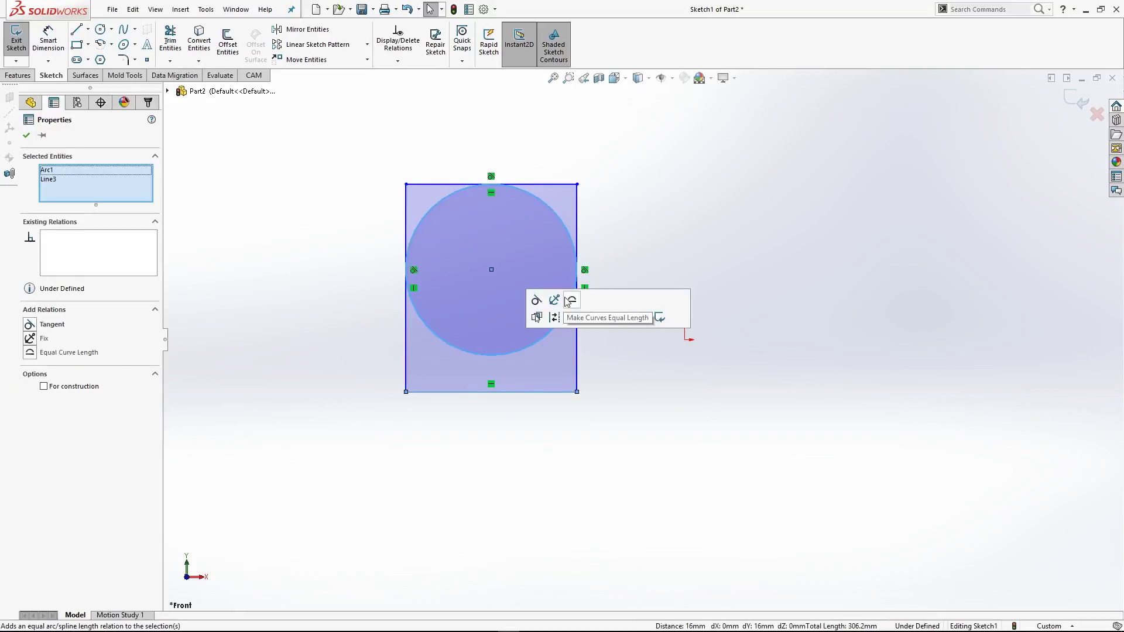
click(536, 299)
click(750, 228)
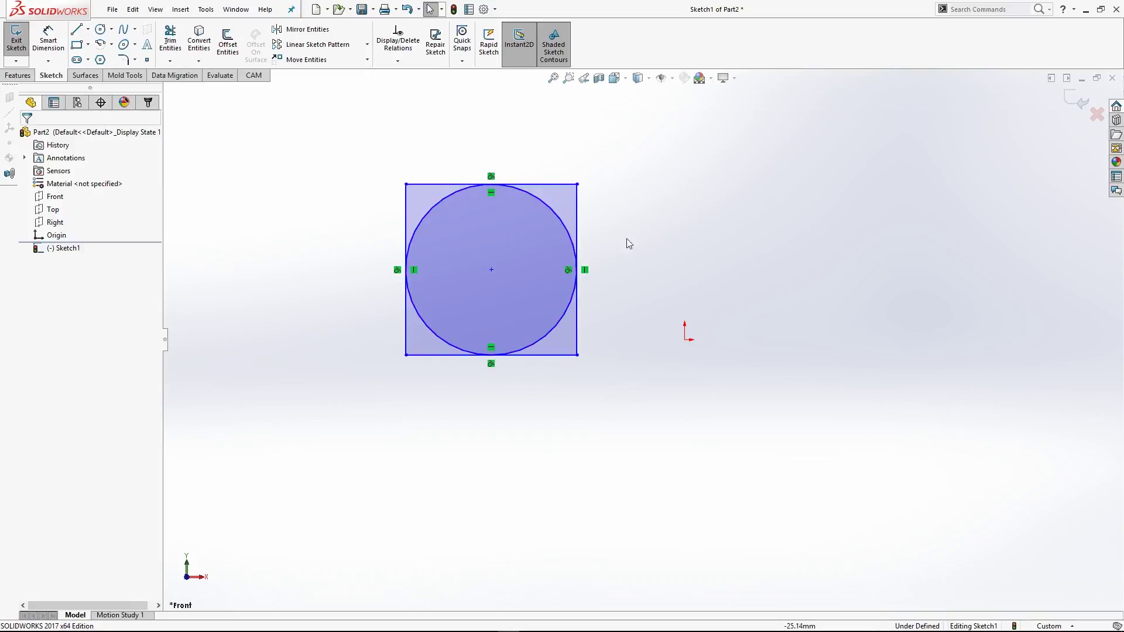
click(577, 355)
drag(577, 355, 612, 386)
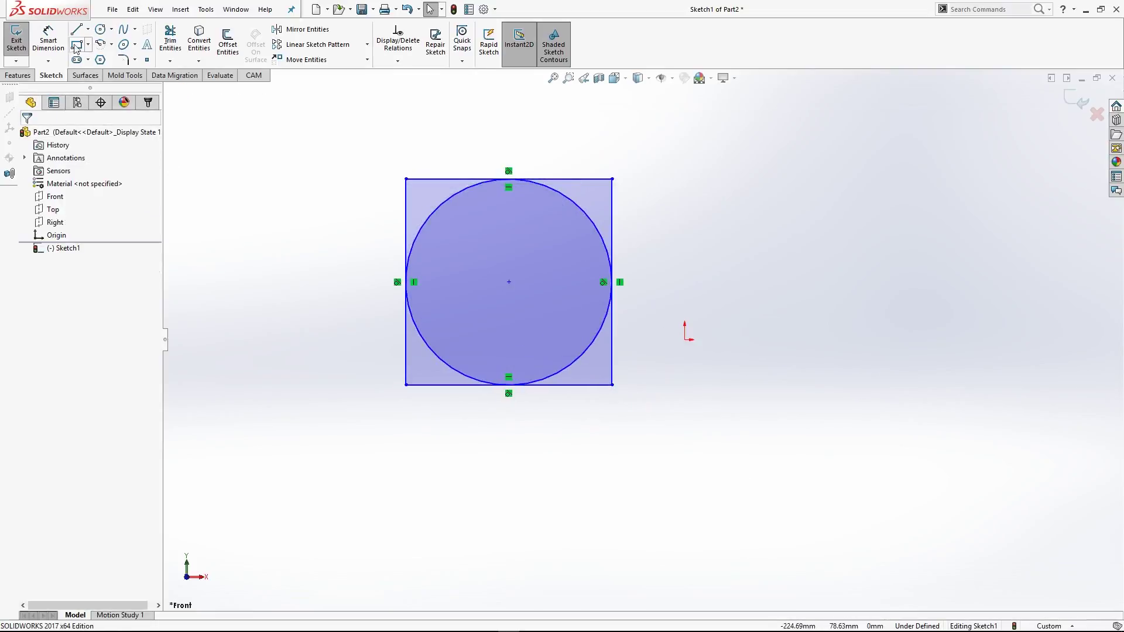
Draw a closed stepped L profile of horizontal and vertical lines right of the square.
click(88, 29)
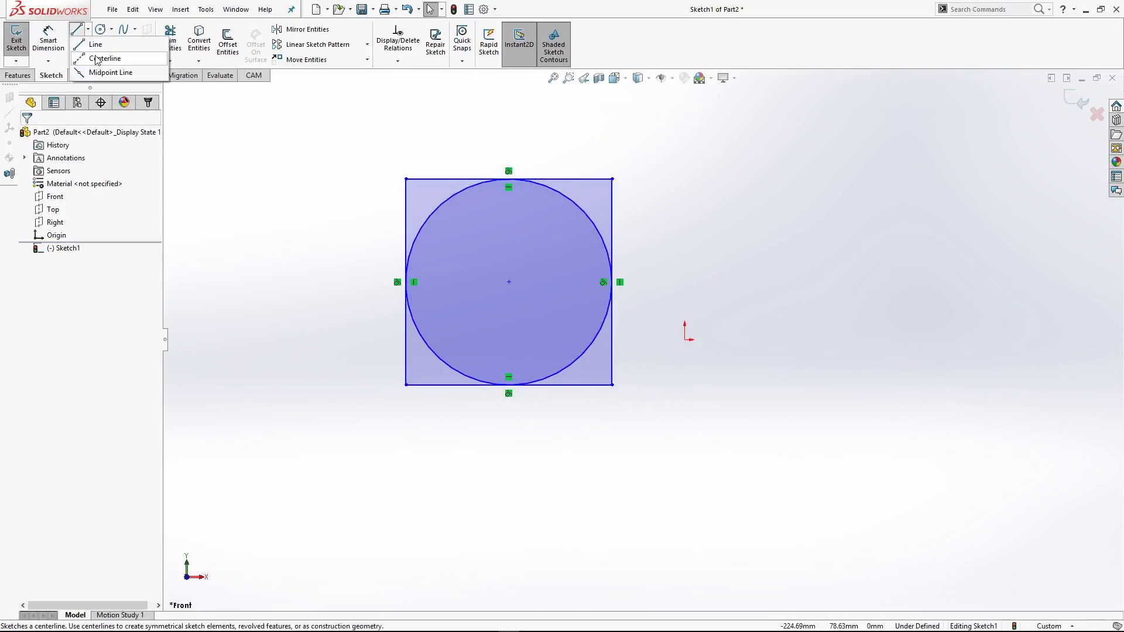
click(94, 45)
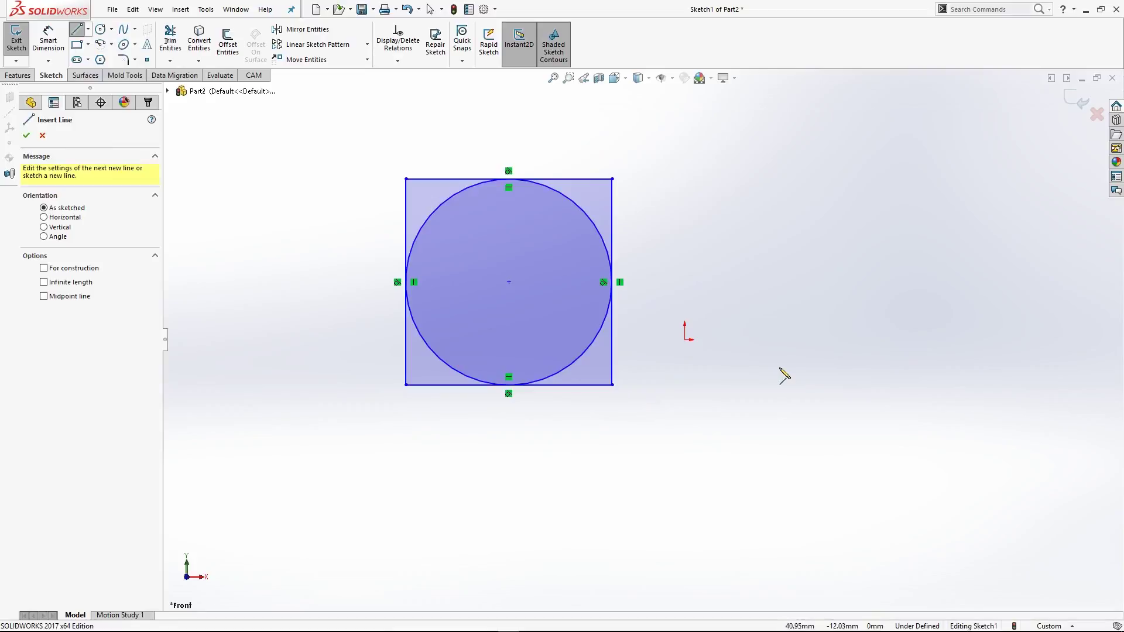
click(724, 380)
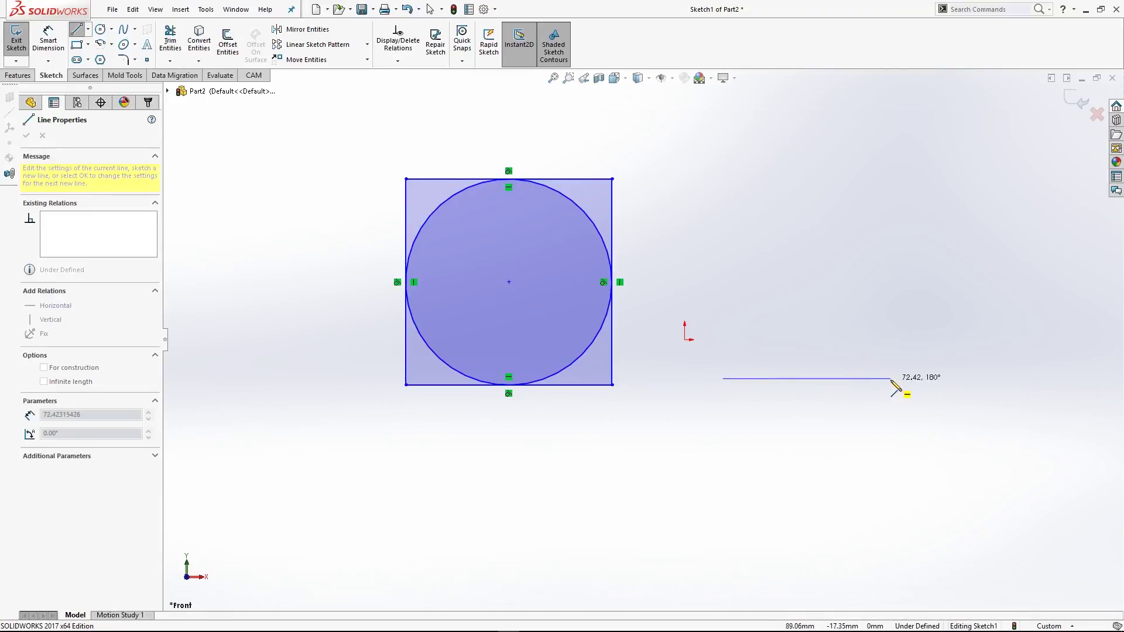
click(920, 378)
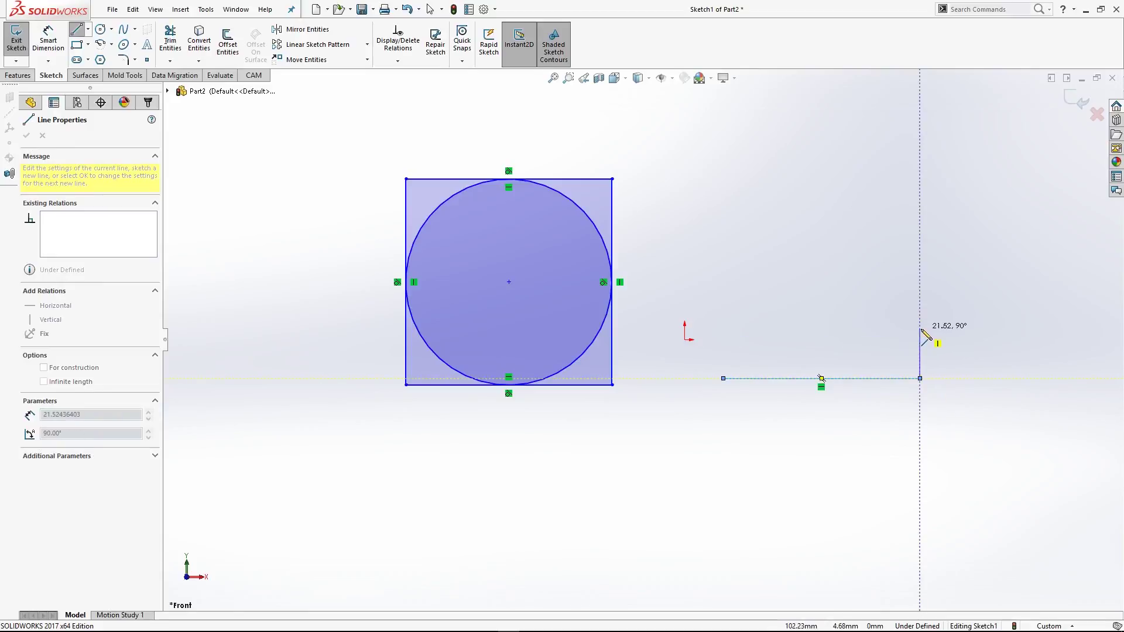
click(920, 329)
click(848, 329)
click(848, 195)
click(786, 196)
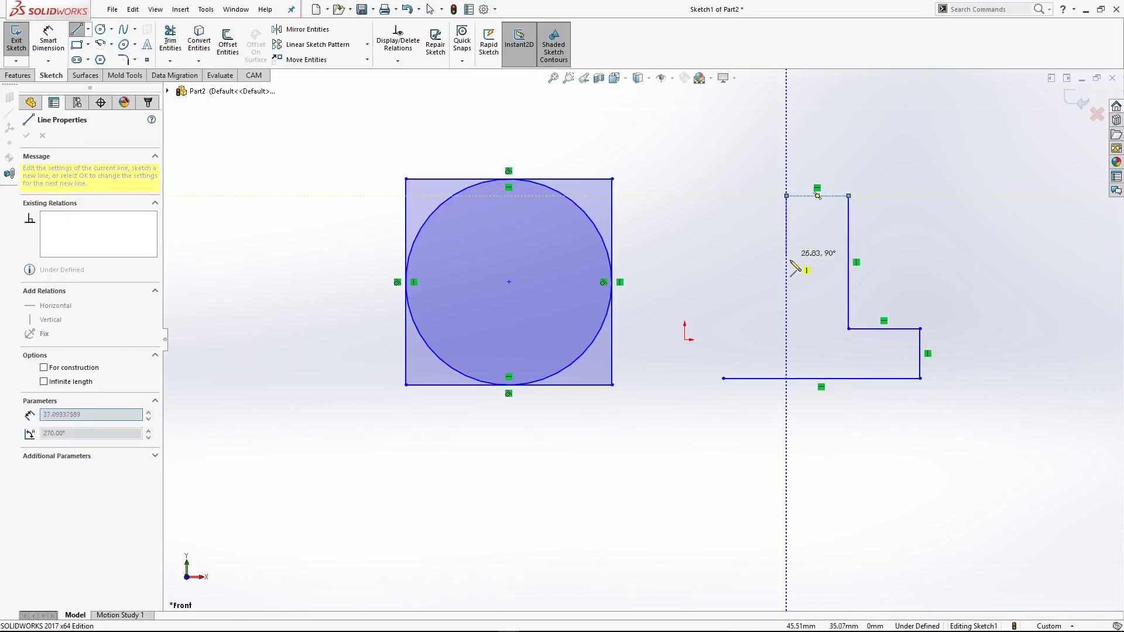
click(786, 353)
click(723, 353)
click(724, 378)
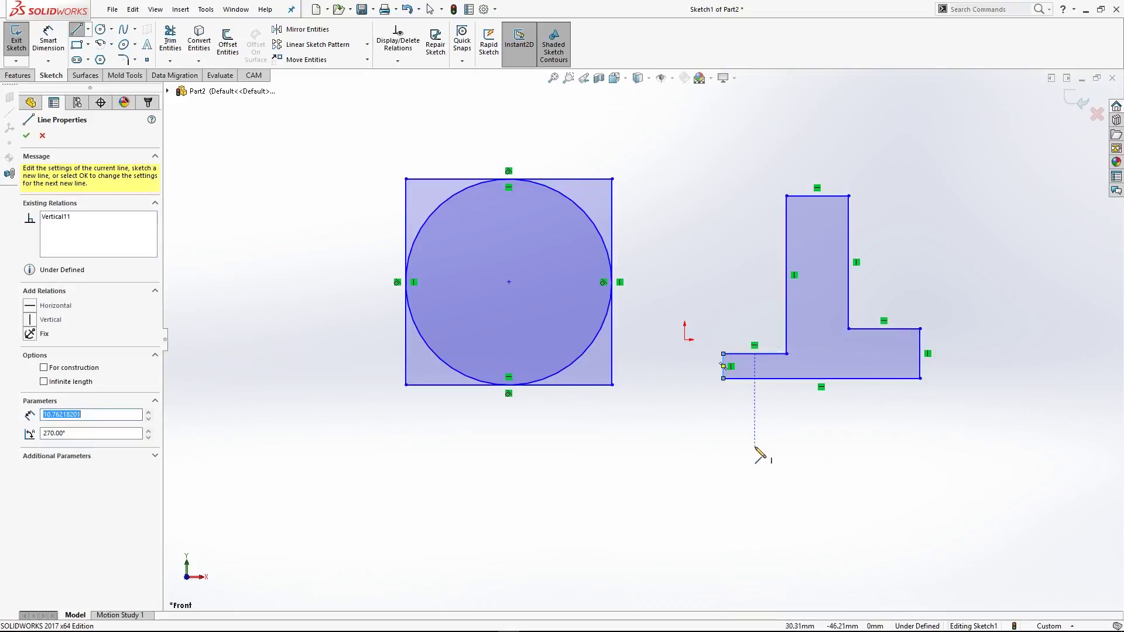
key(Escape)
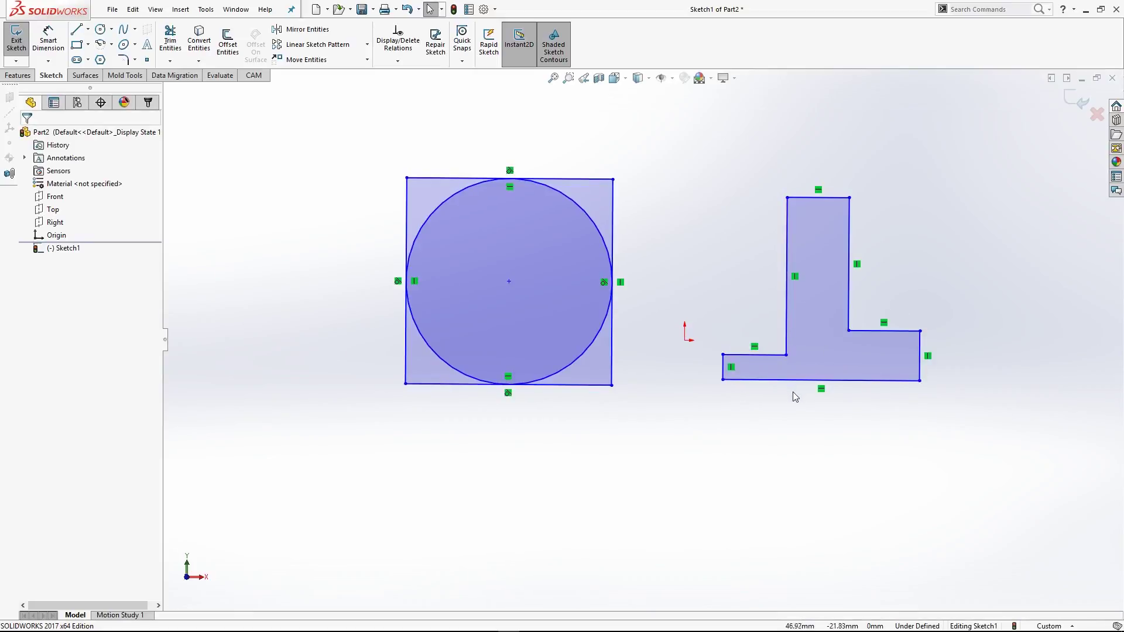
key(space)
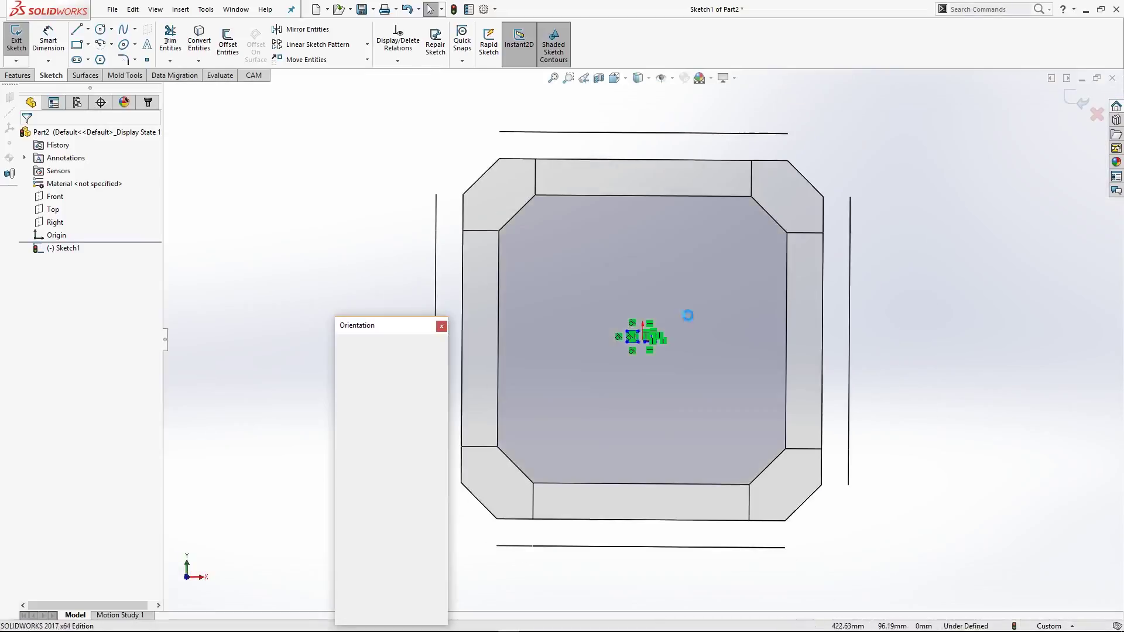
key(Escape)
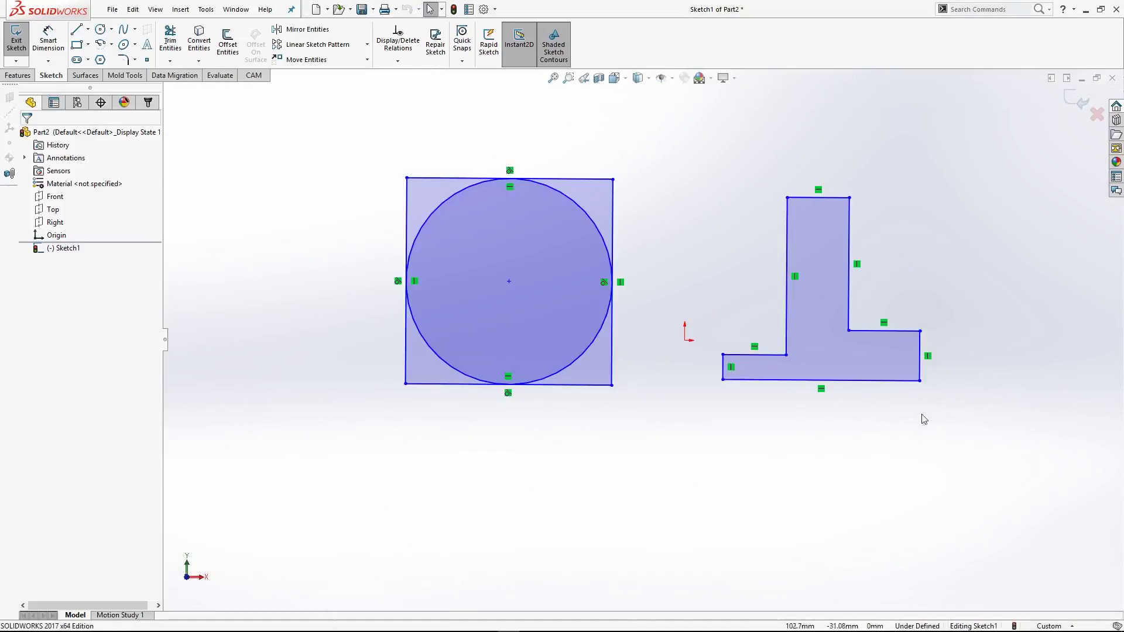
Switch to the Front view and try levelling the two inner corners, then undo it.
key(space)
click(680, 338)
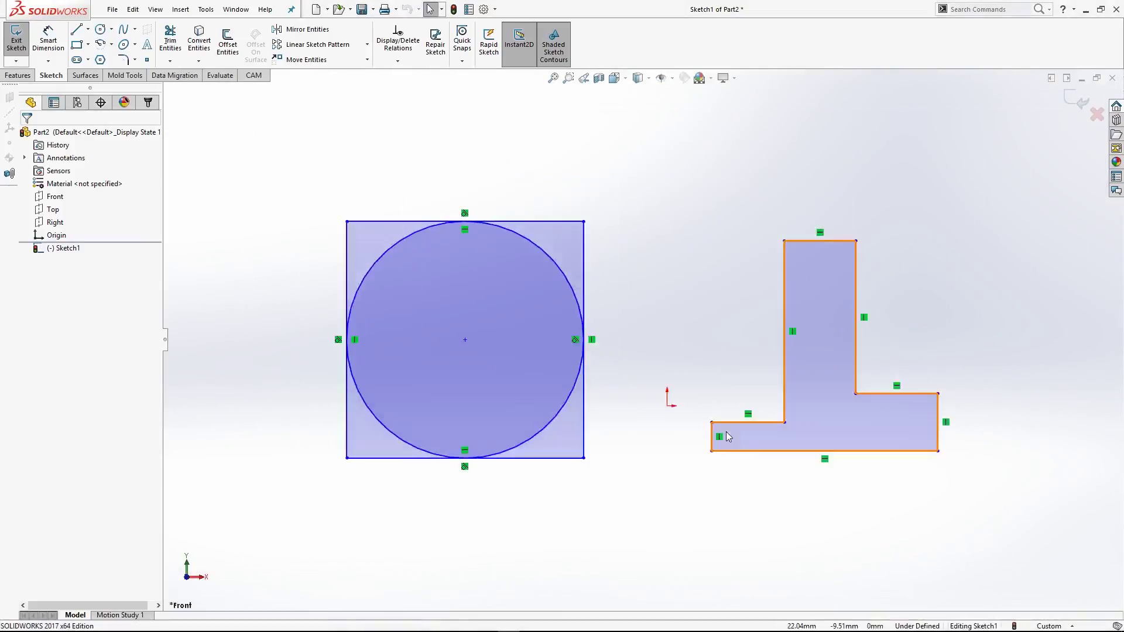
click(893, 393)
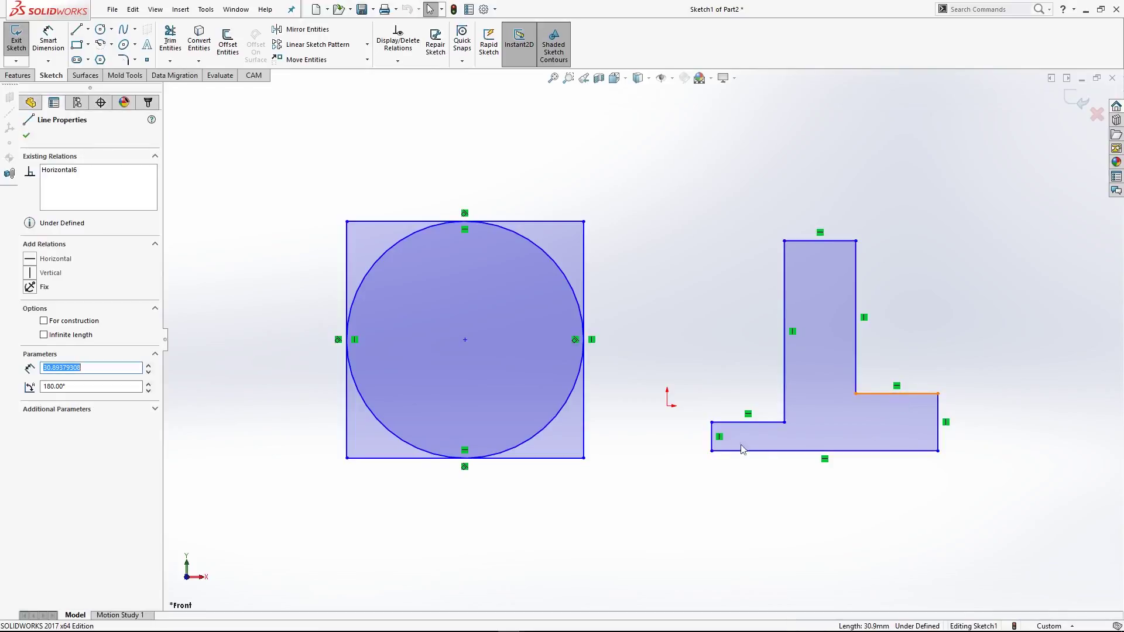
click(749, 422)
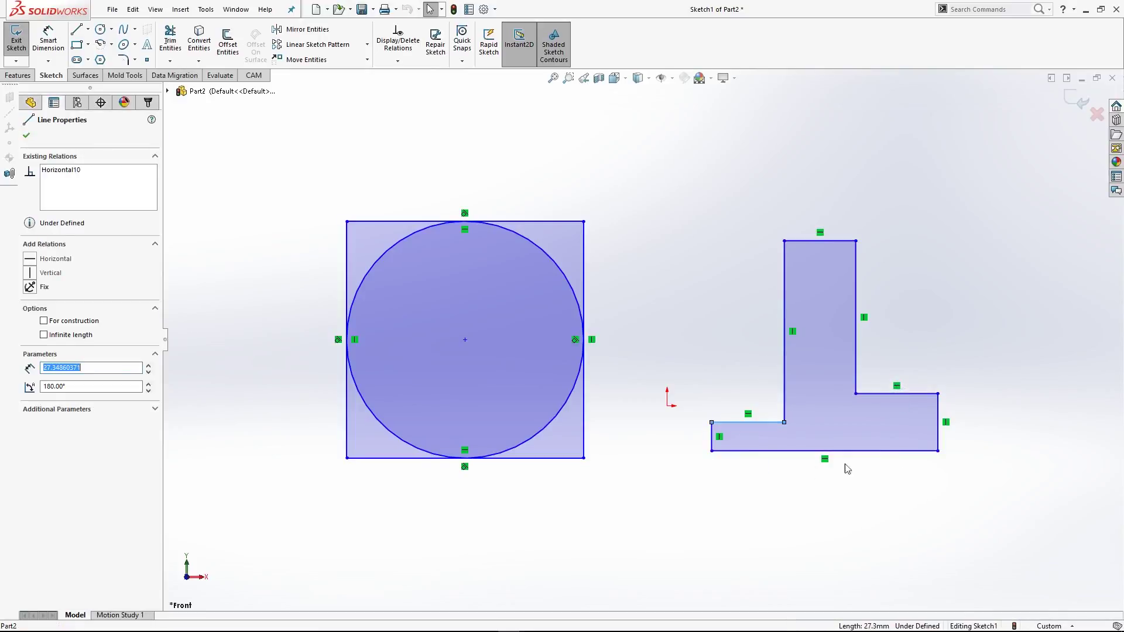
click(855, 394)
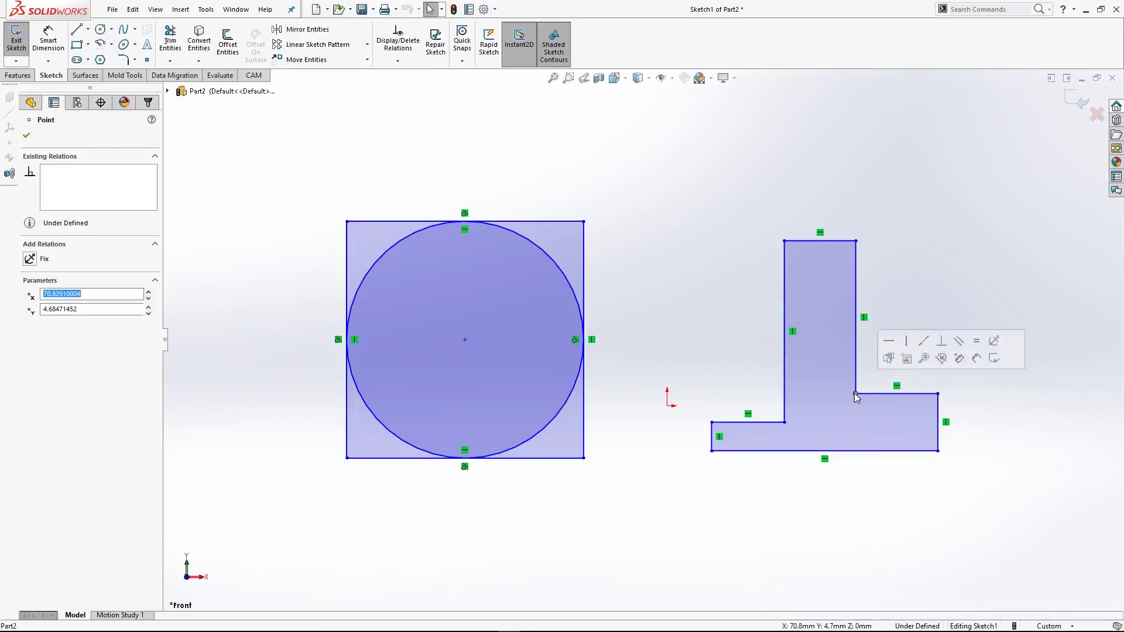
ctrl+click(785, 423)
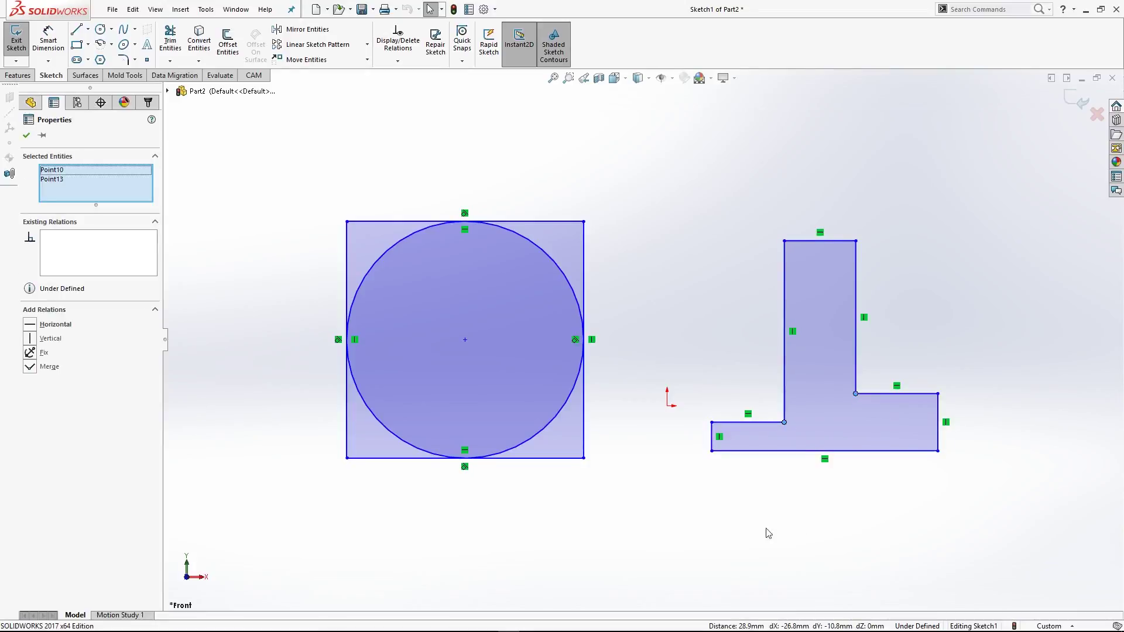
click(34, 326)
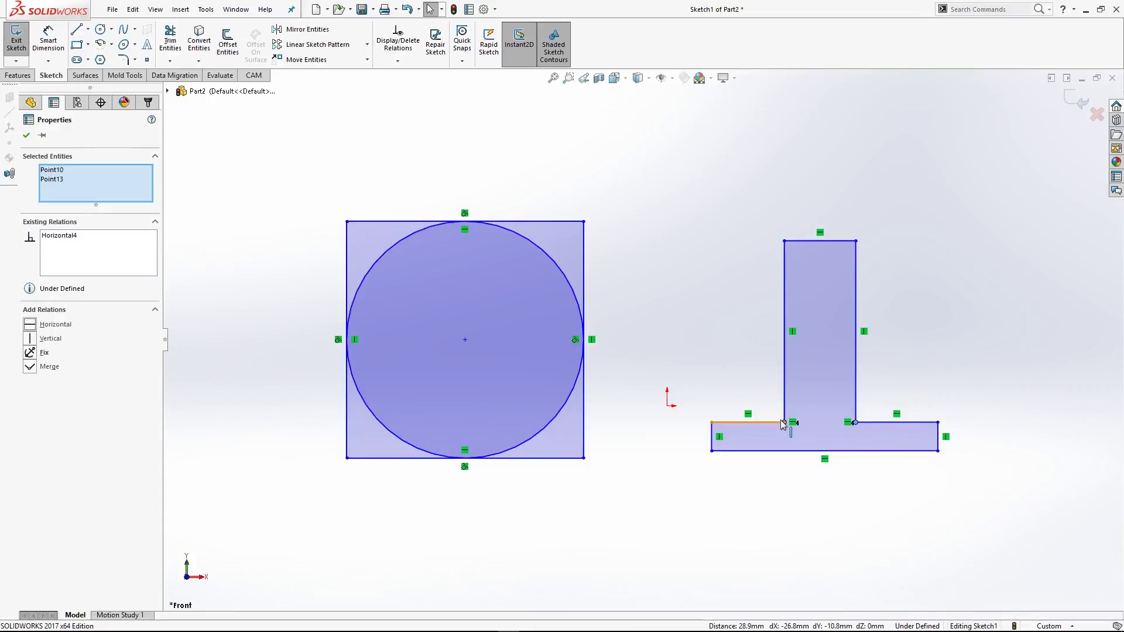
mouse_move(785, 422)
mouse_down()
mouse_move(785, 377)
mouse_move(785, 422)
mouse_move(784, 383)
mouse_move(786, 413)
mouse_up()
key(ctrl+z)
key(ctrl+z)
key(ctrl+z)
key(ctrl+z)
key(ctrl+z)
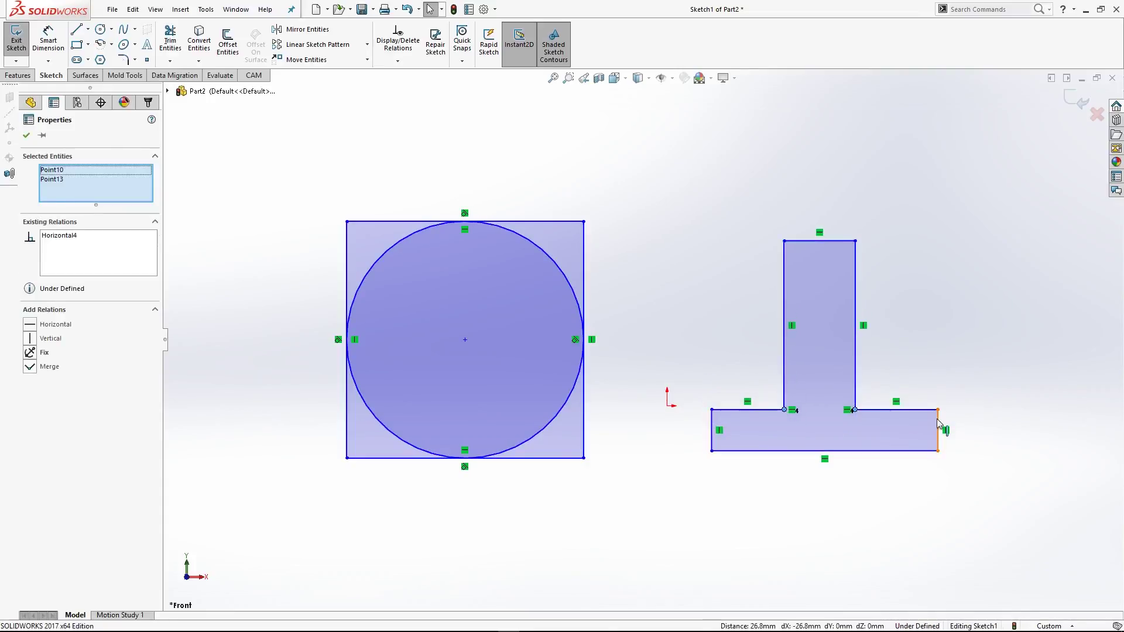
Make the two flange top edges collinear and reshape the bottom bar from its lower-right corner.
click(1016, 419)
click(880, 393)
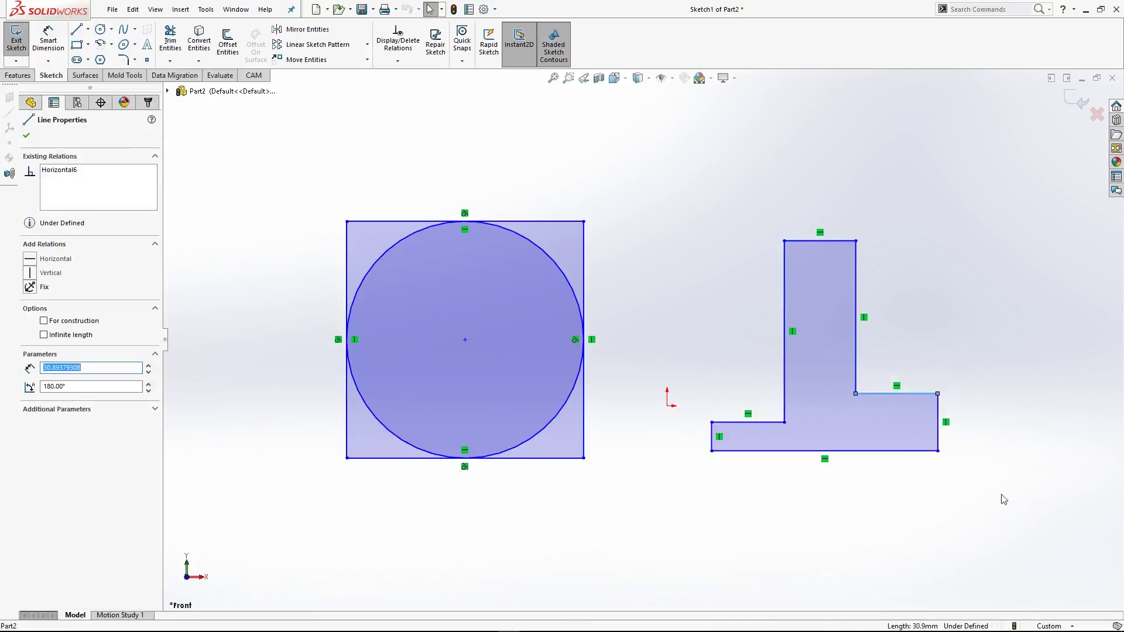
ctrl+click(773, 422)
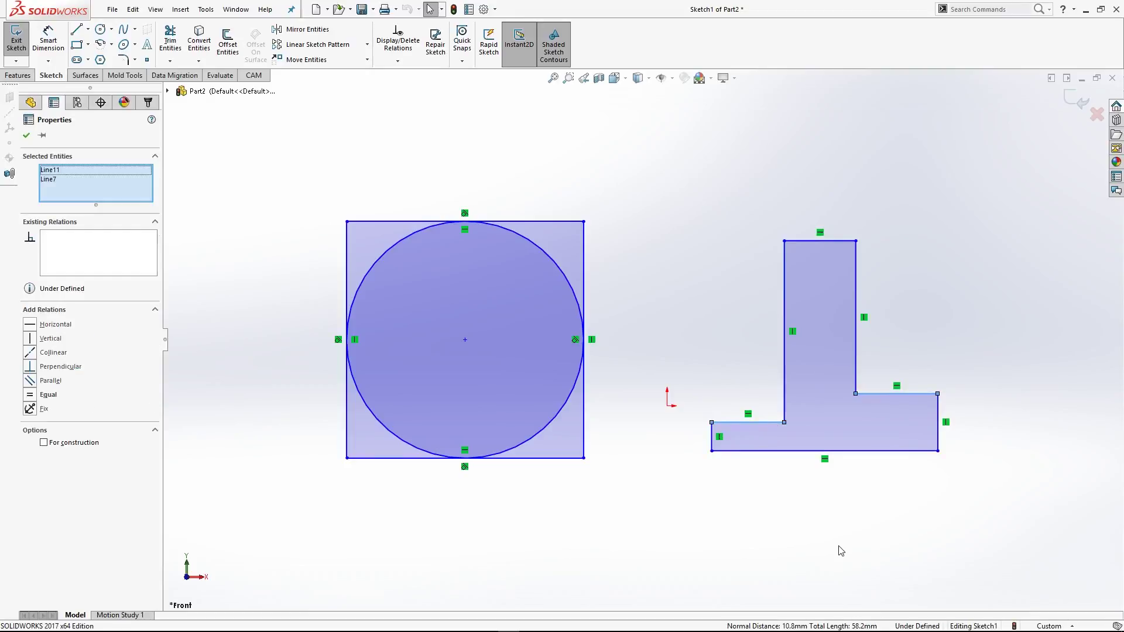
click(31, 353)
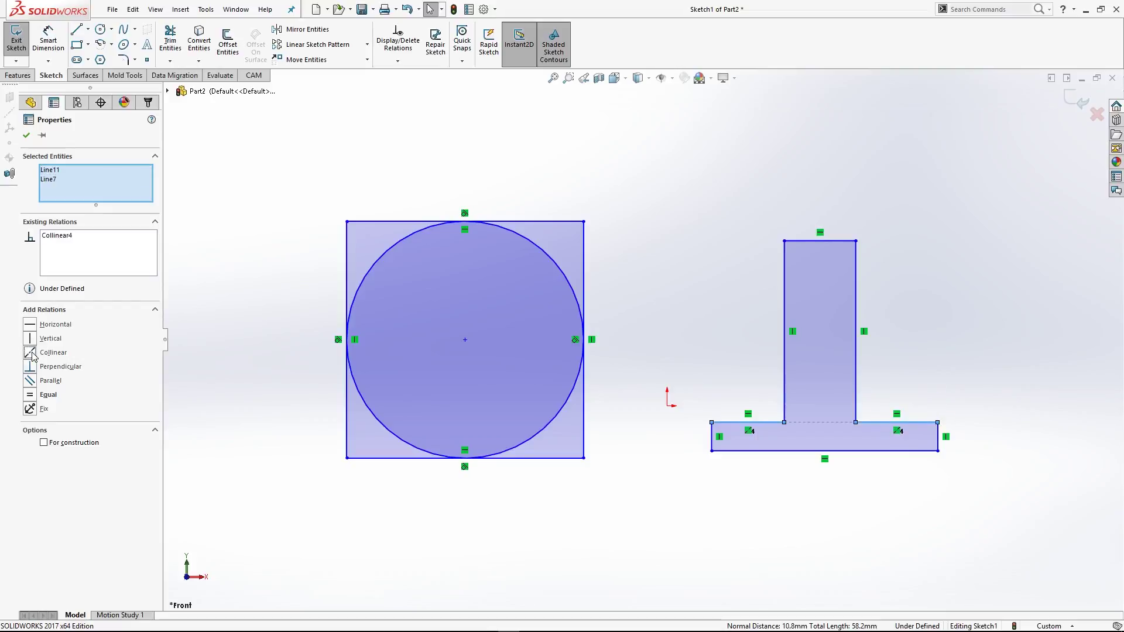
key(Escape)
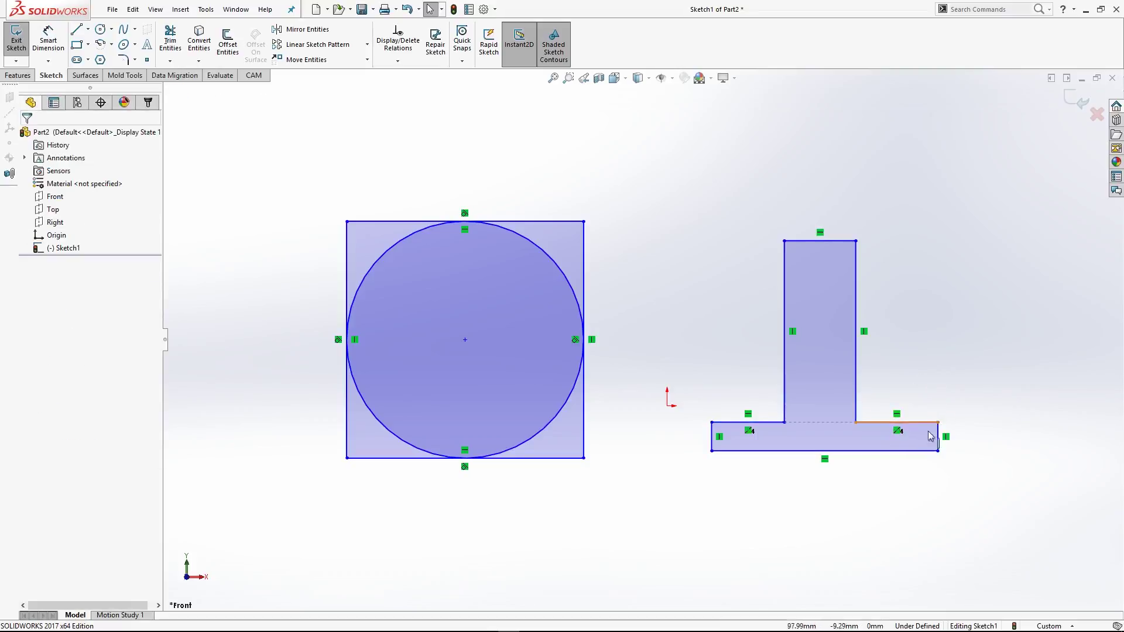
mouse_move(938, 425)
mouse_down()
mouse_move(935, 350)
mouse_move(937, 425)
mouse_move(935, 379)
mouse_move(931, 414)
mouse_up()
click(663, 339)
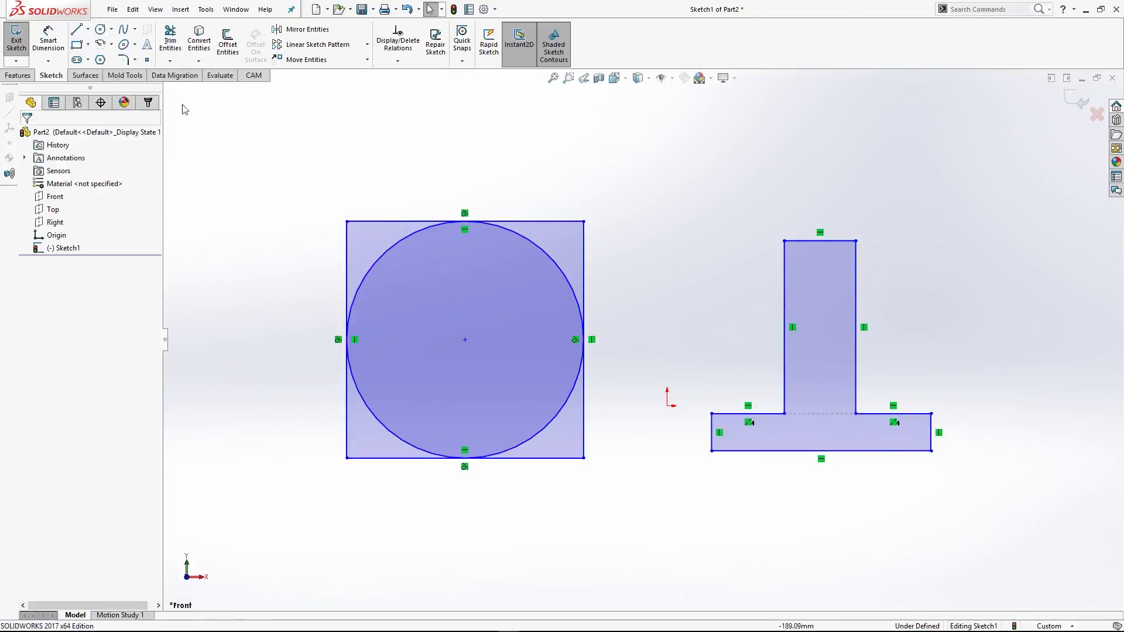
Draw a small circle above-left of the square.
click(102, 31)
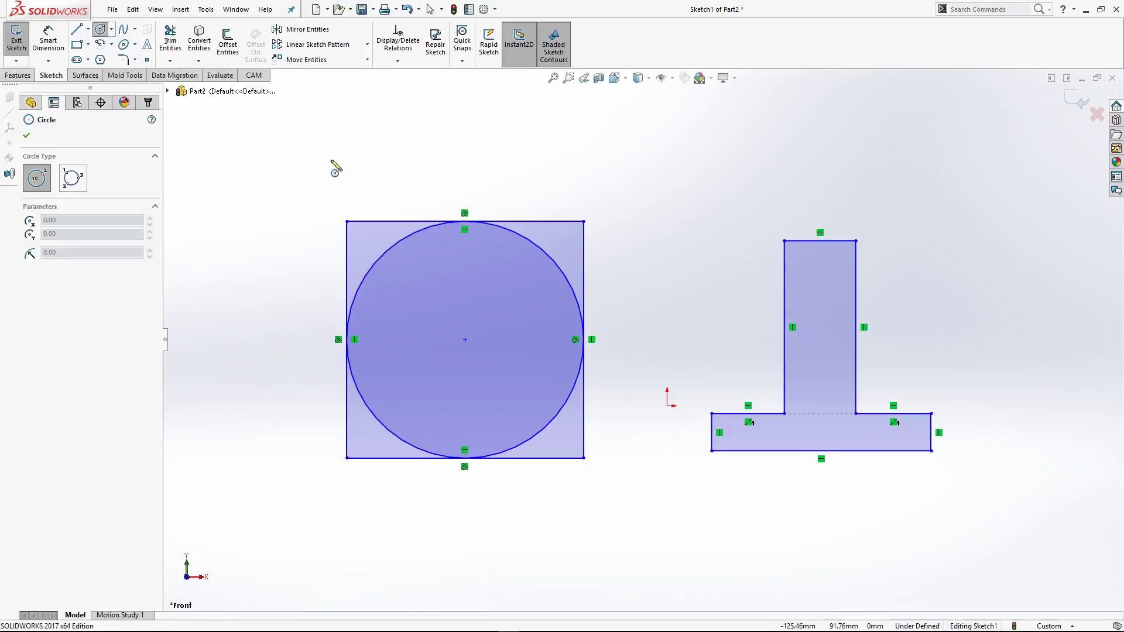
click(307, 133)
click(288, 176)
key(Escape)
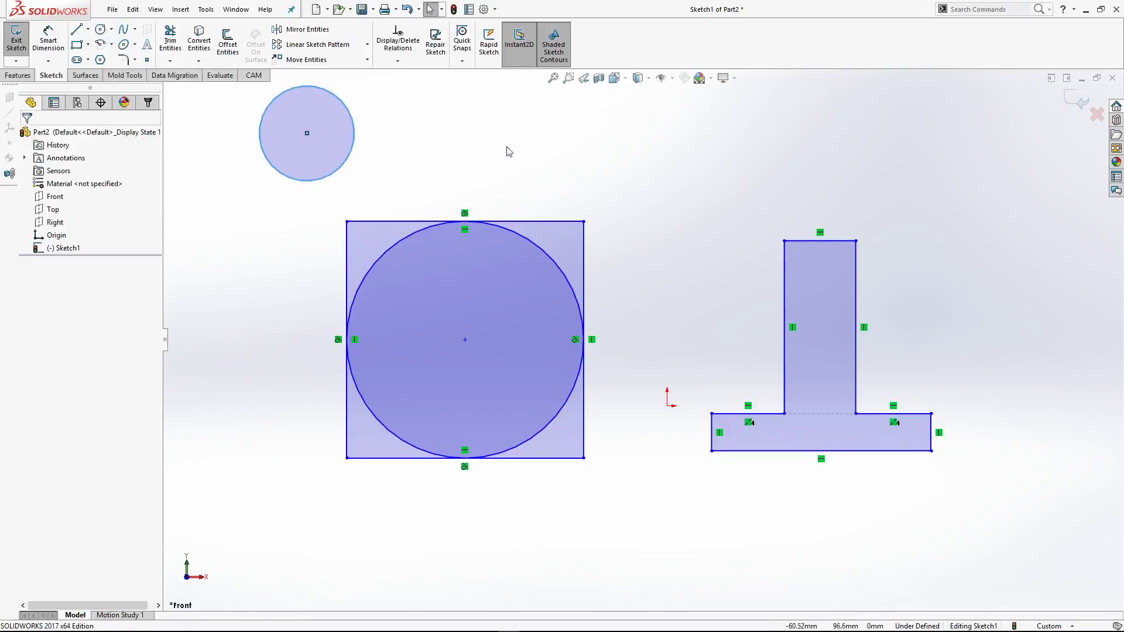
click(529, 164)
Make the small circle concentric with the circle inside the square.
click(307, 133)
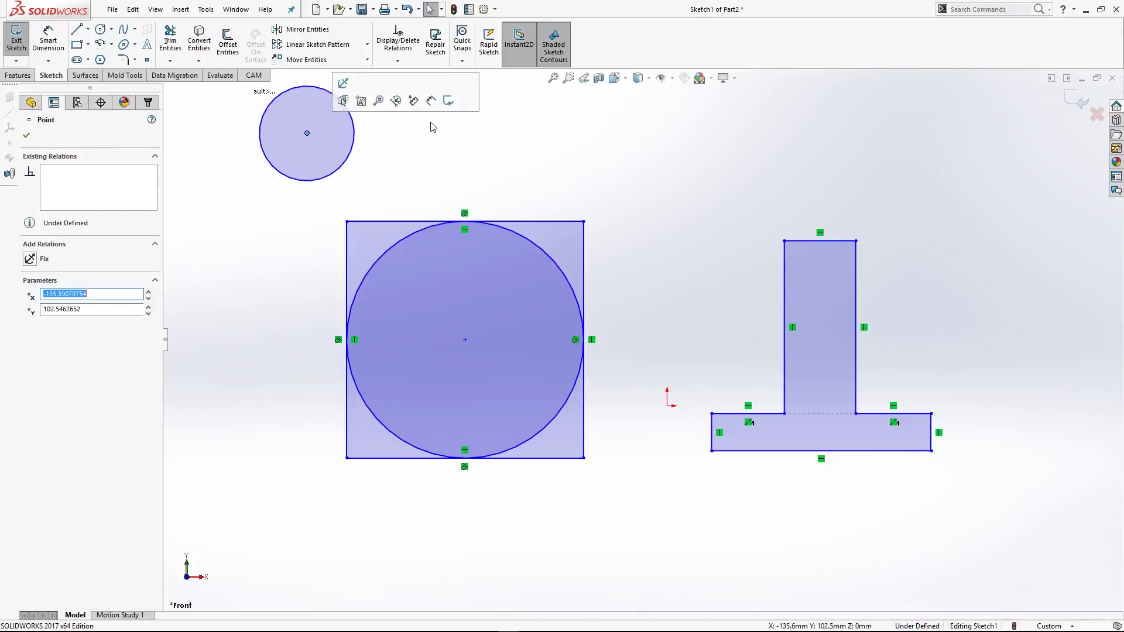
ctrl+click(466, 341)
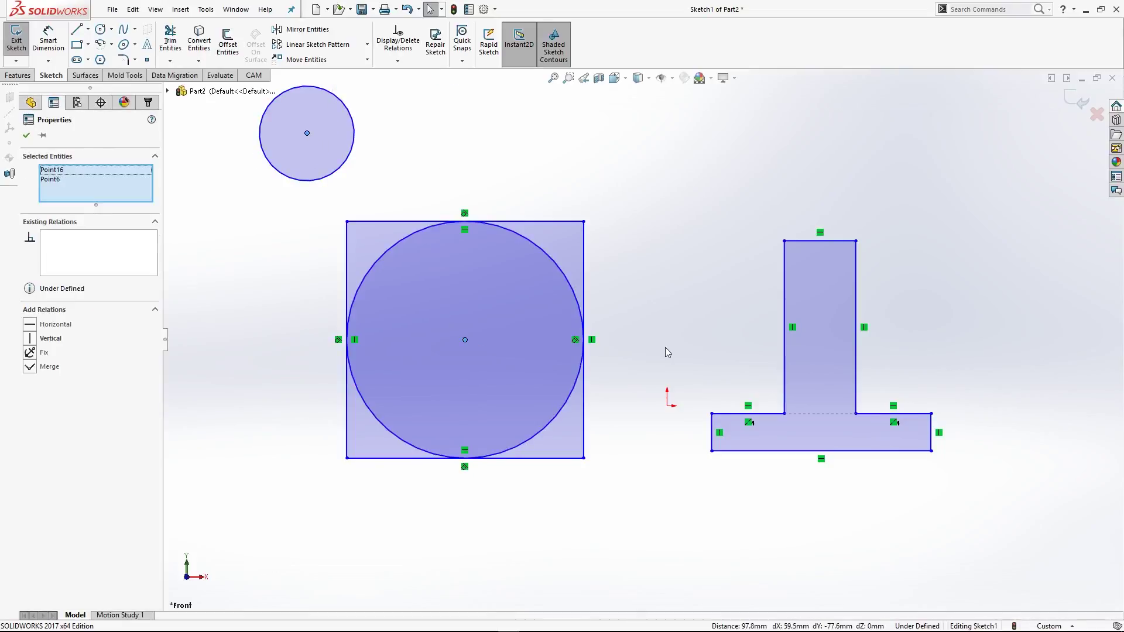
click(354, 144)
ctrl+click(415, 232)
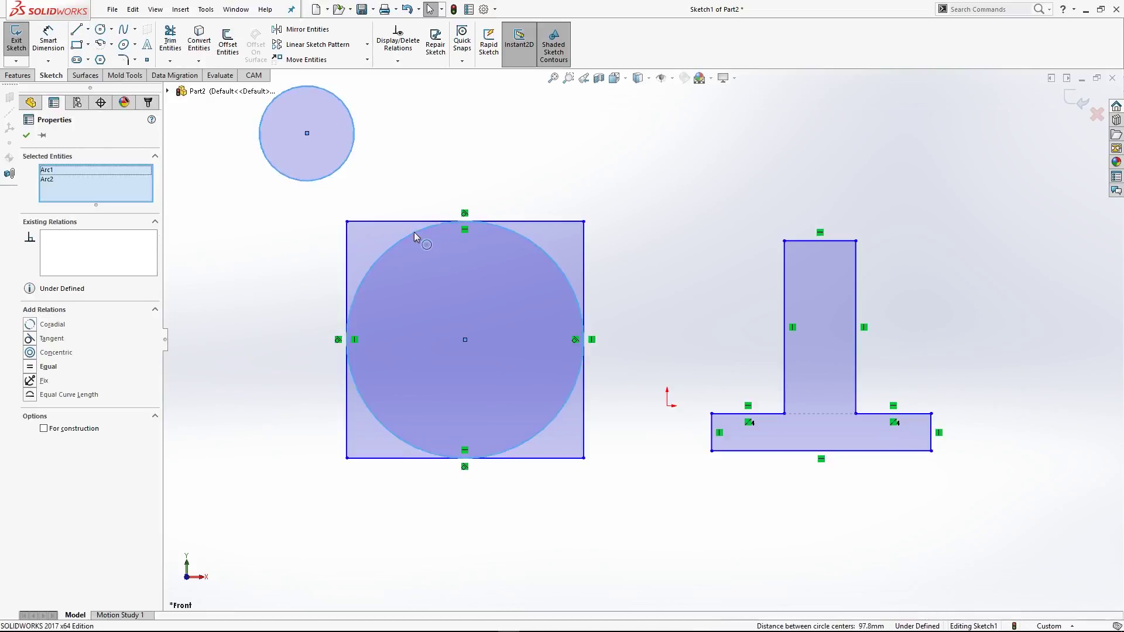
click(31, 352)
click(436, 514)
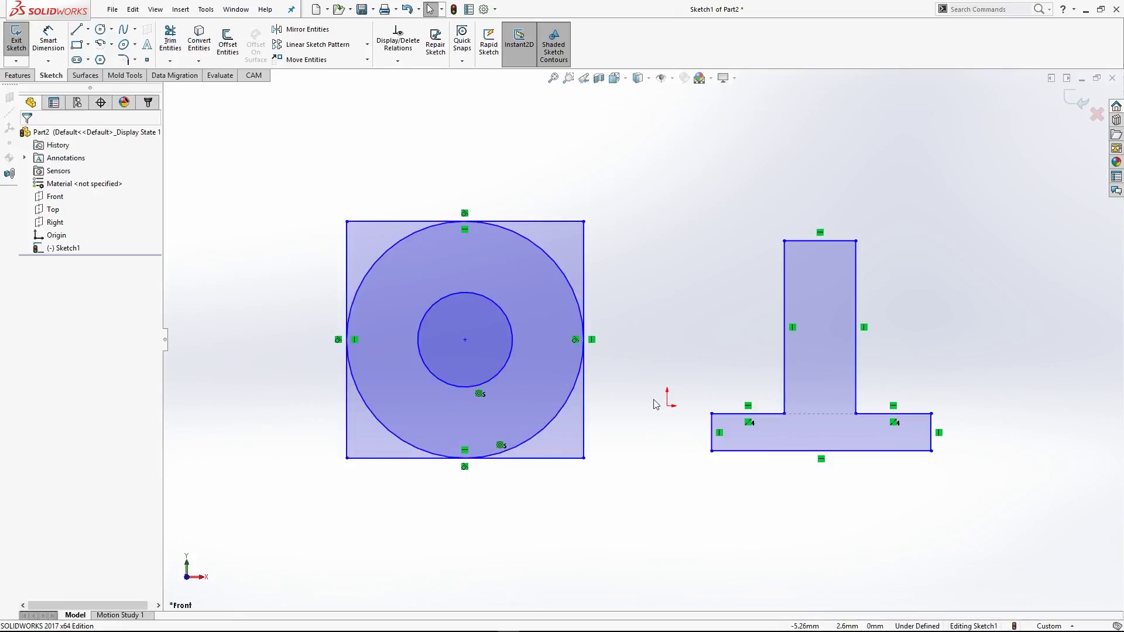
Make the circles coradial, then shrink the circle and square slightly.
click(528, 244)
ctrl+click(502, 314)
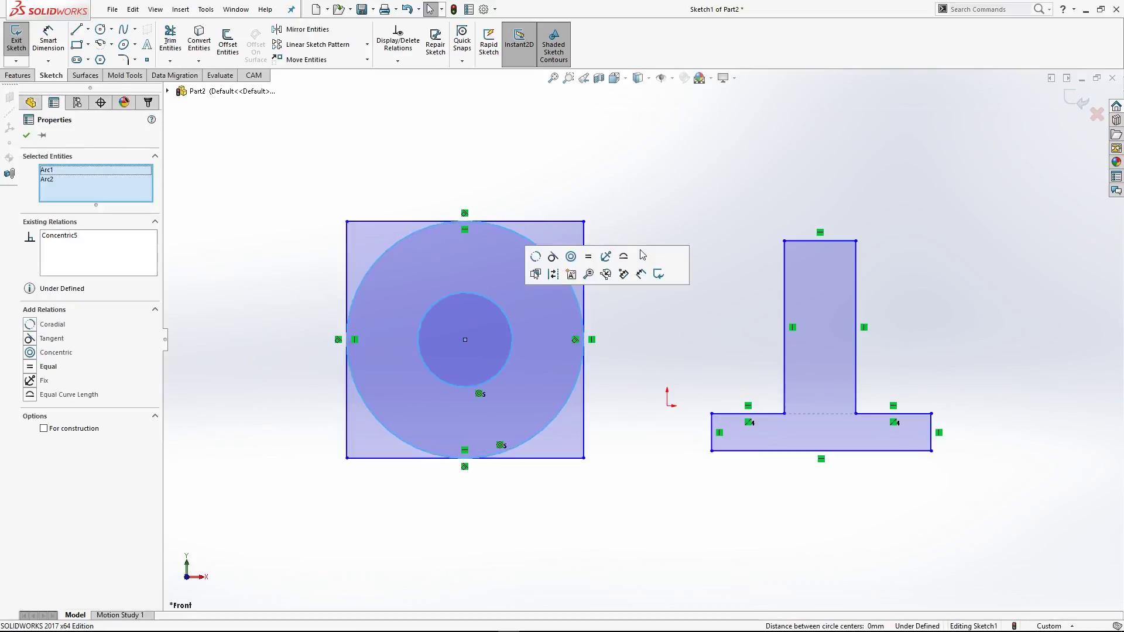
click(637, 195)
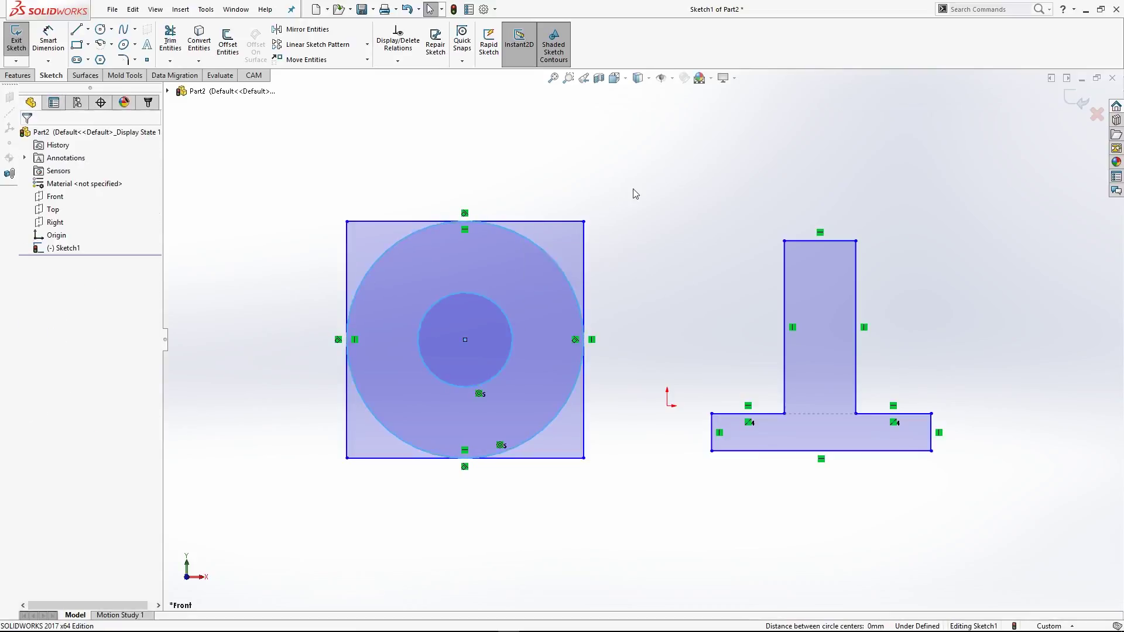
click(558, 271)
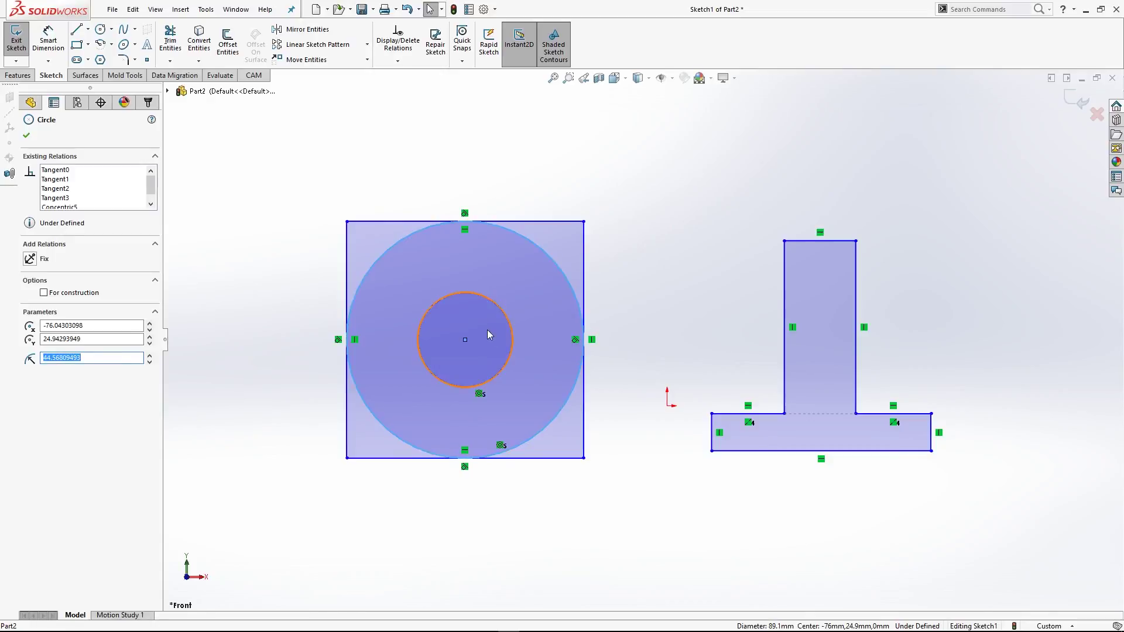
ctrl+click(496, 307)
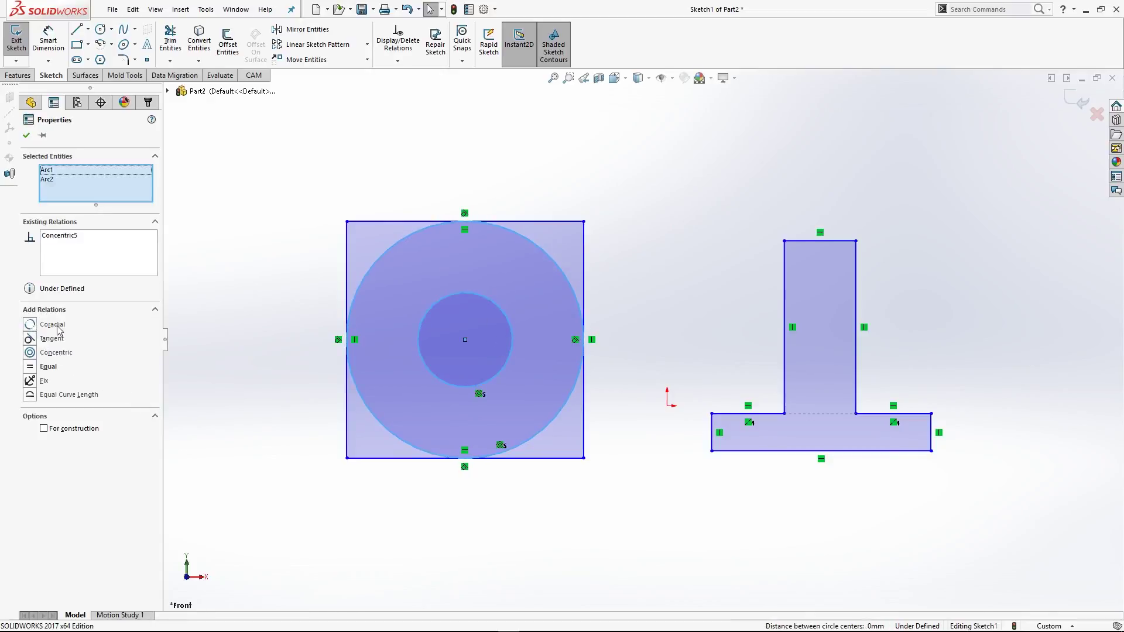
click(30, 325)
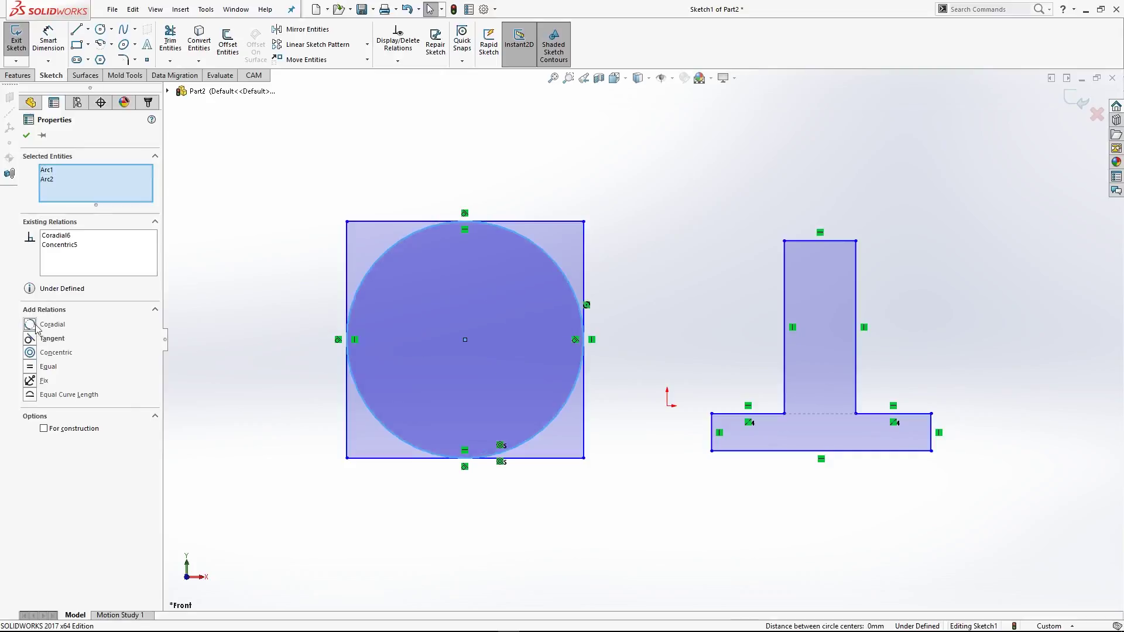
click(483, 179)
mouse_move(560, 277)
mouse_down()
mouse_move(515, 343)
mouse_move(587, 288)
mouse_move(562, 281)
mouse_move(573, 267)
mouse_move(546, 290)
mouse_up()
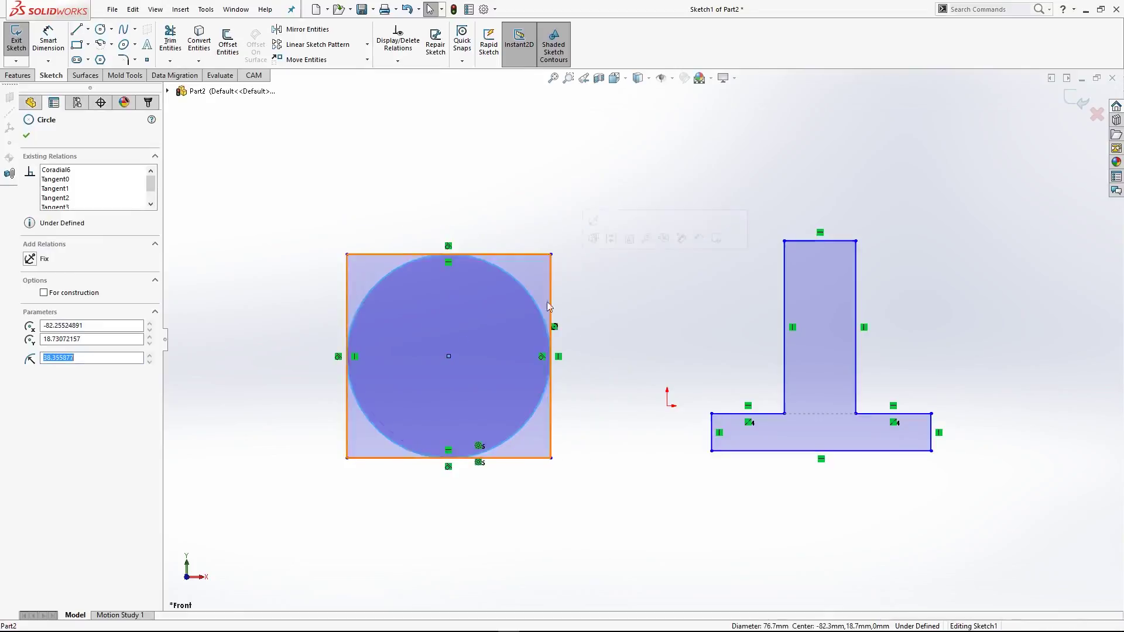
click(388, 490)
click(77, 29)
Draw two connected lines above the square.
click(410, 133)
click(493, 199)
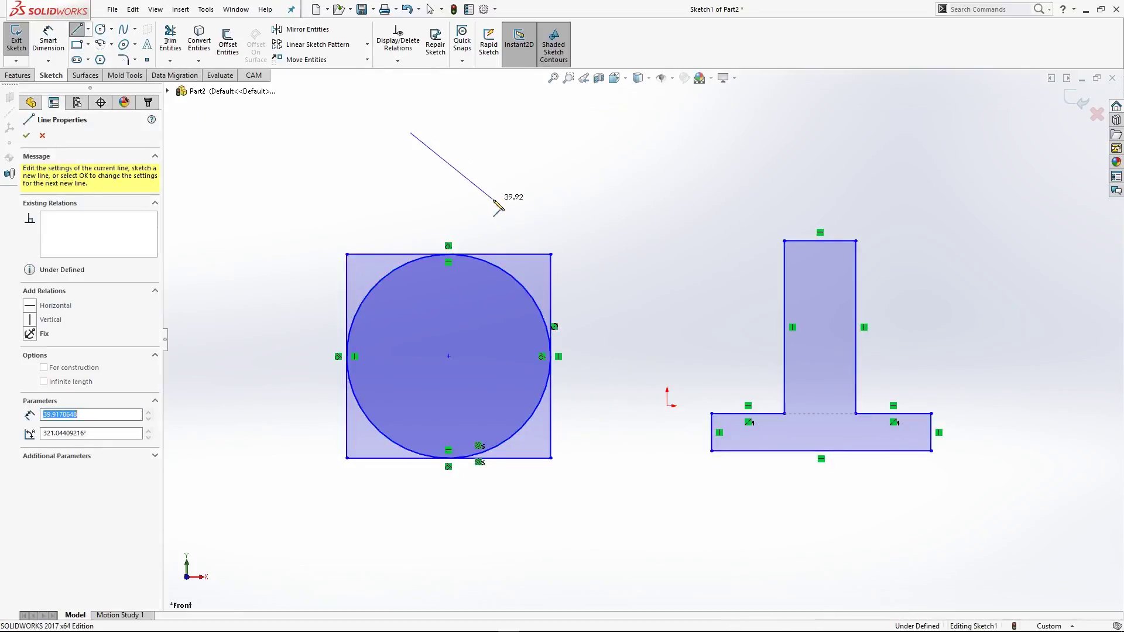
click(485, 138)
key(Escape)
key(Escape)
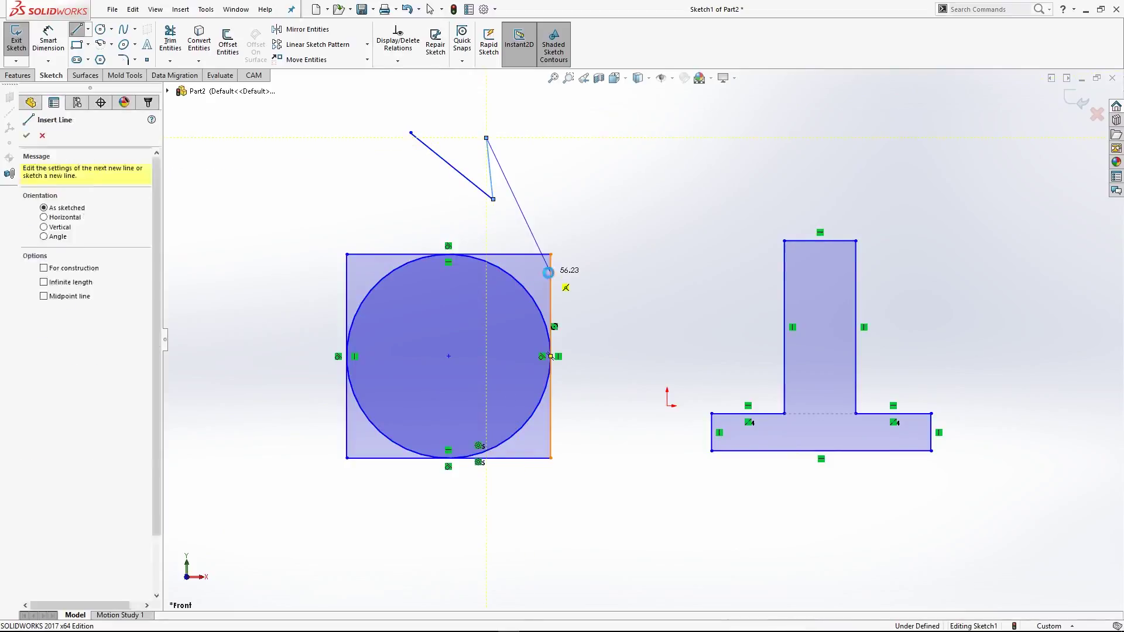
Make the first line horizontal and the pair perpendicular, then check the relation.
click(474, 191)
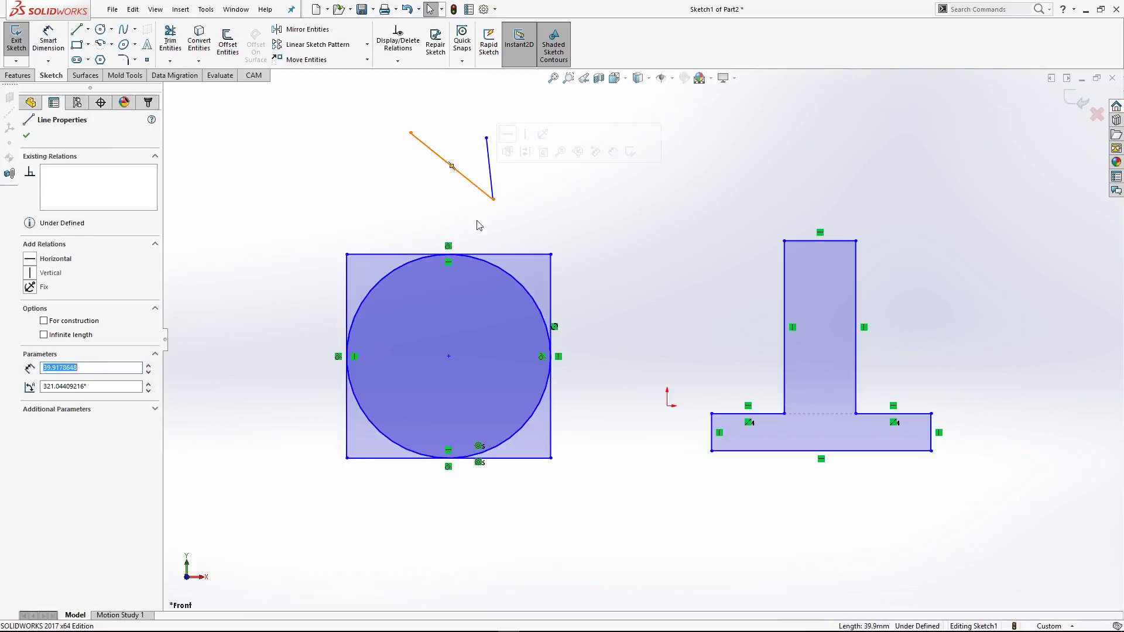
click(505, 137)
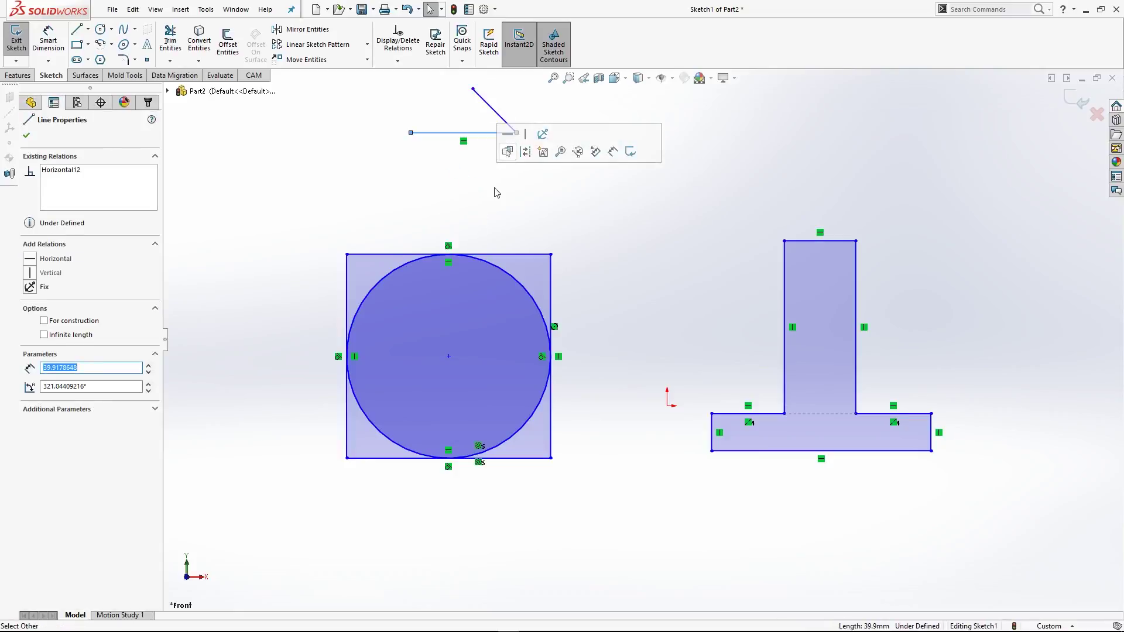
click(496, 134)
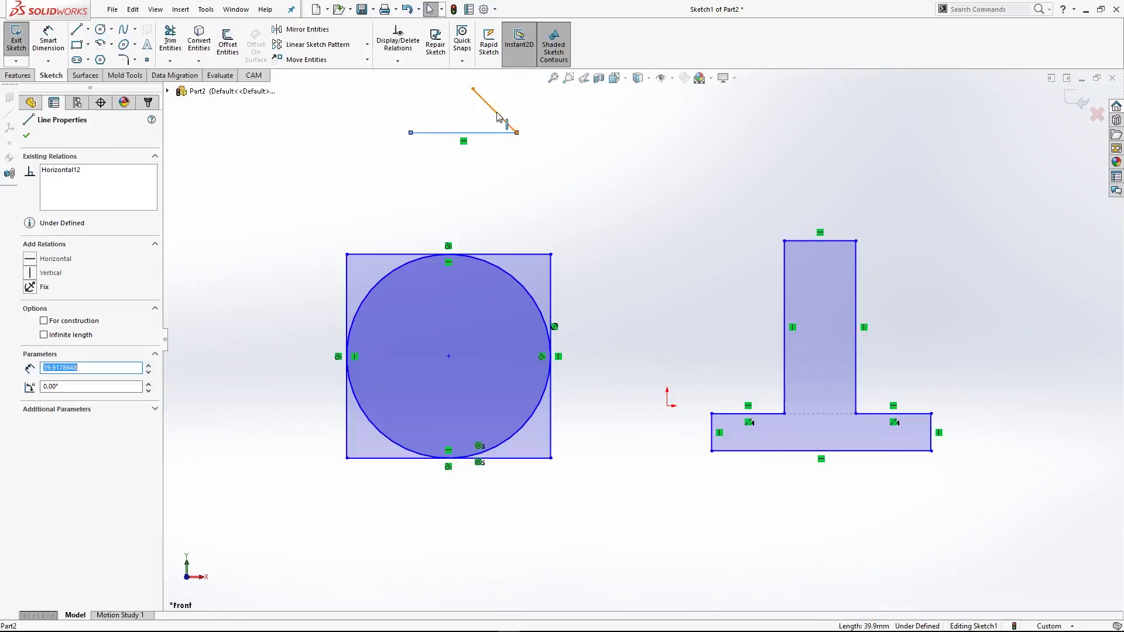
ctrl+click(503, 122)
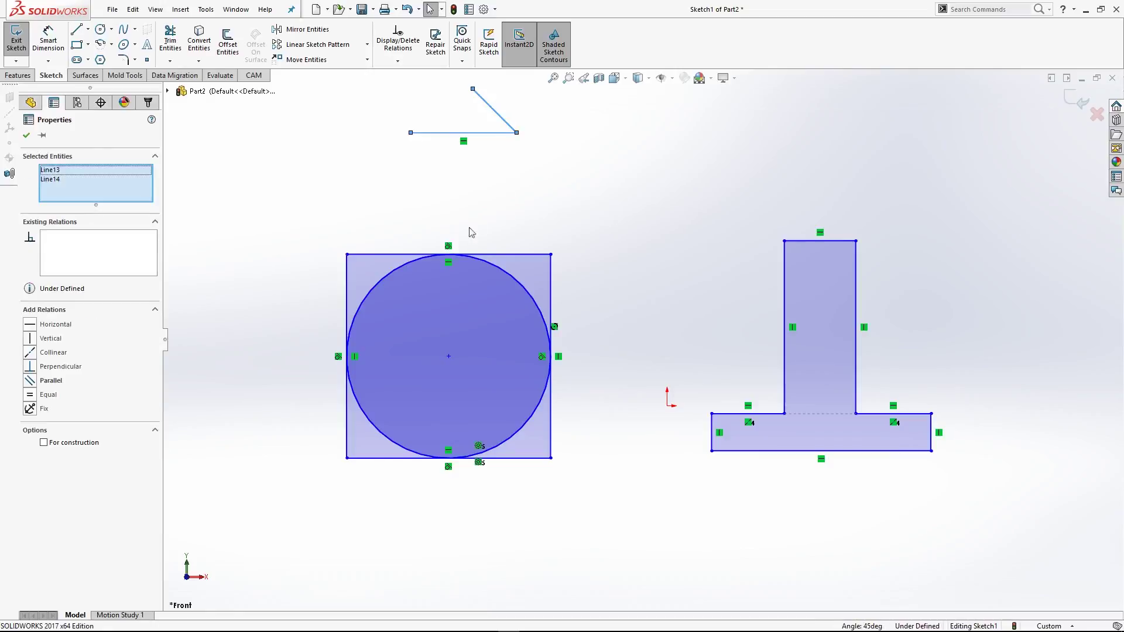
click(30, 370)
click(610, 304)
scroll(610, 304, up, 3)
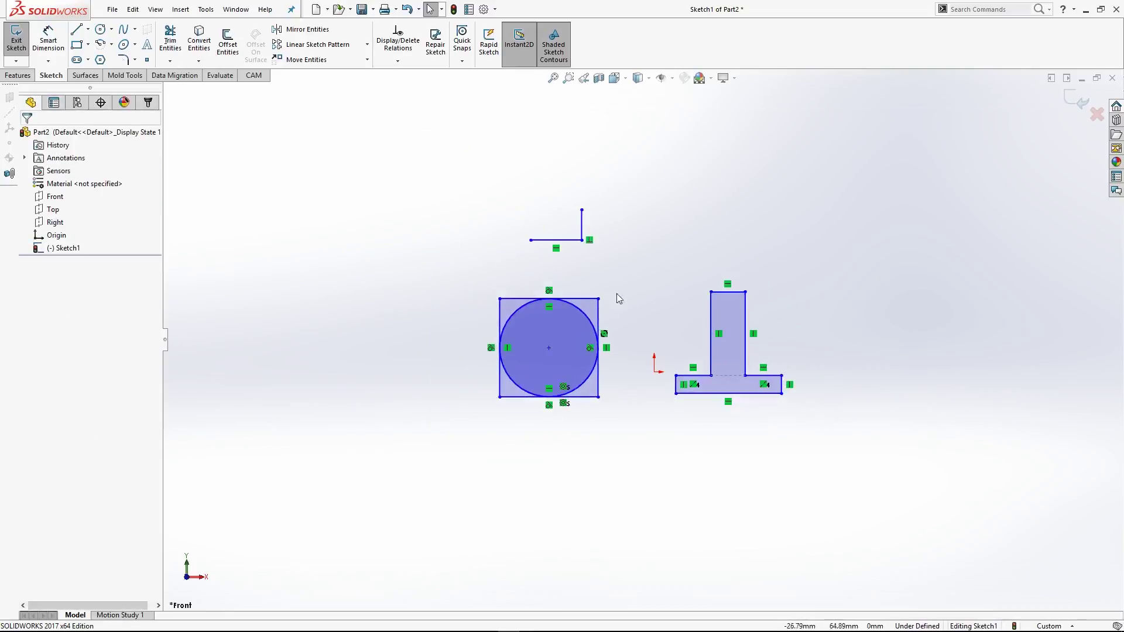
scroll(610, 304, down, 3)
click(489, 238)
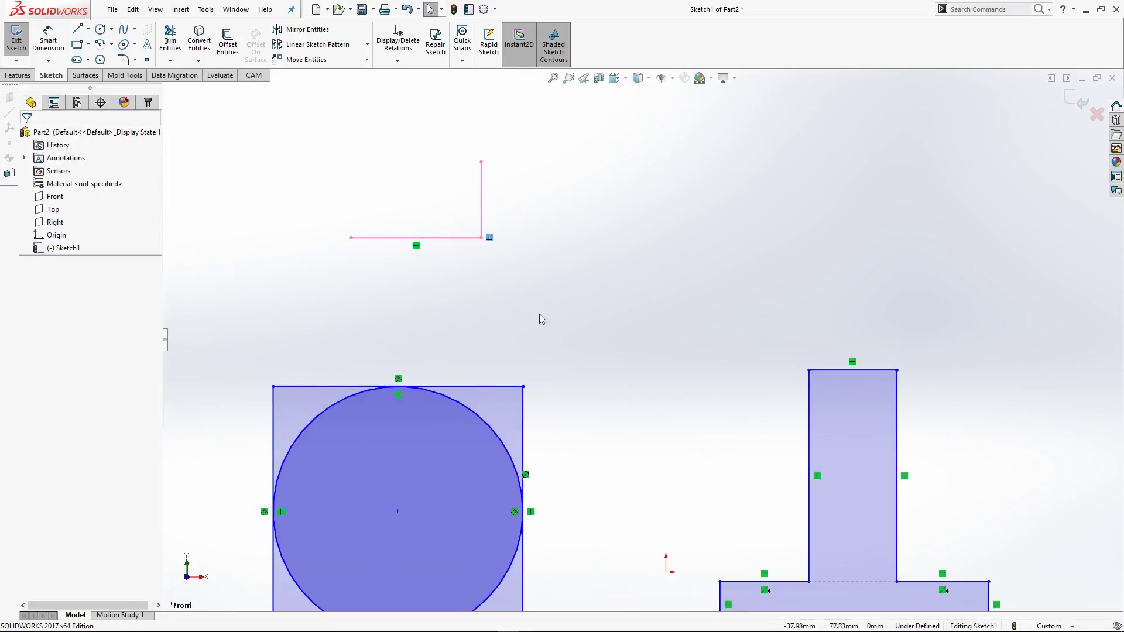
scroll(555, 351, up, 2)
scroll(886, 430, down, 1)
click(1021, 410)
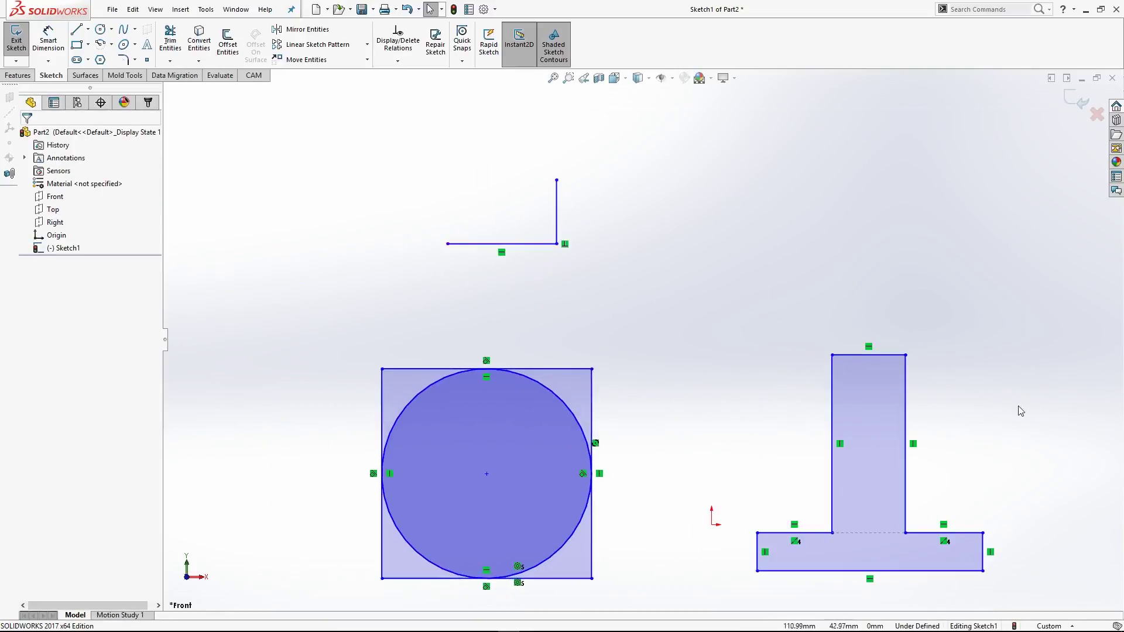
click(76, 29)
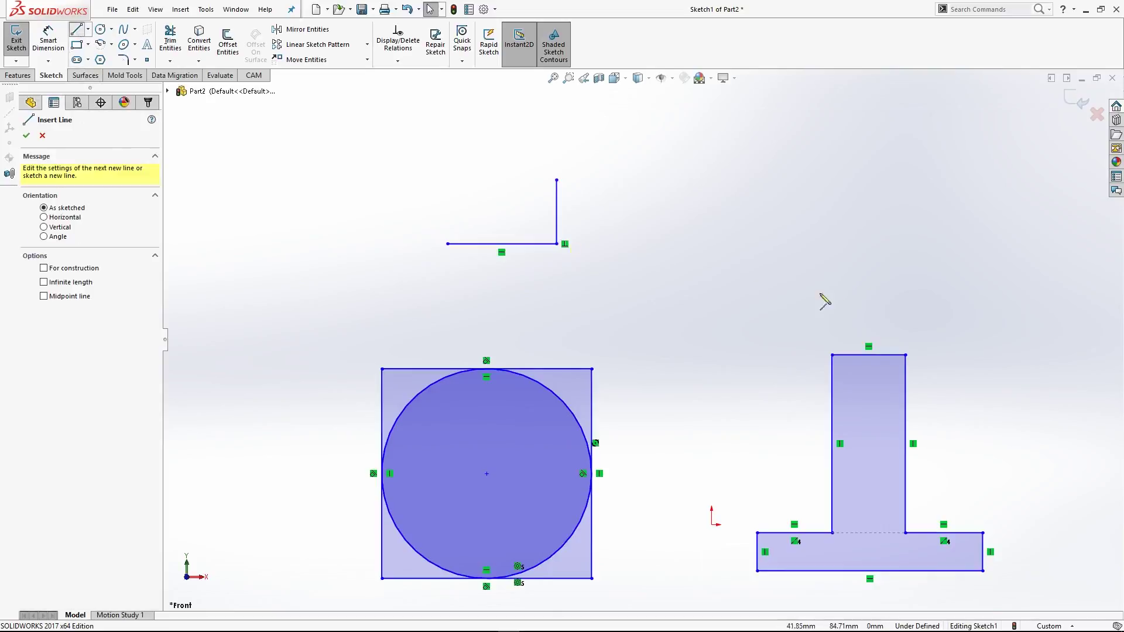
Stretch the T's base out to the right and to the left.
click(612, 292)
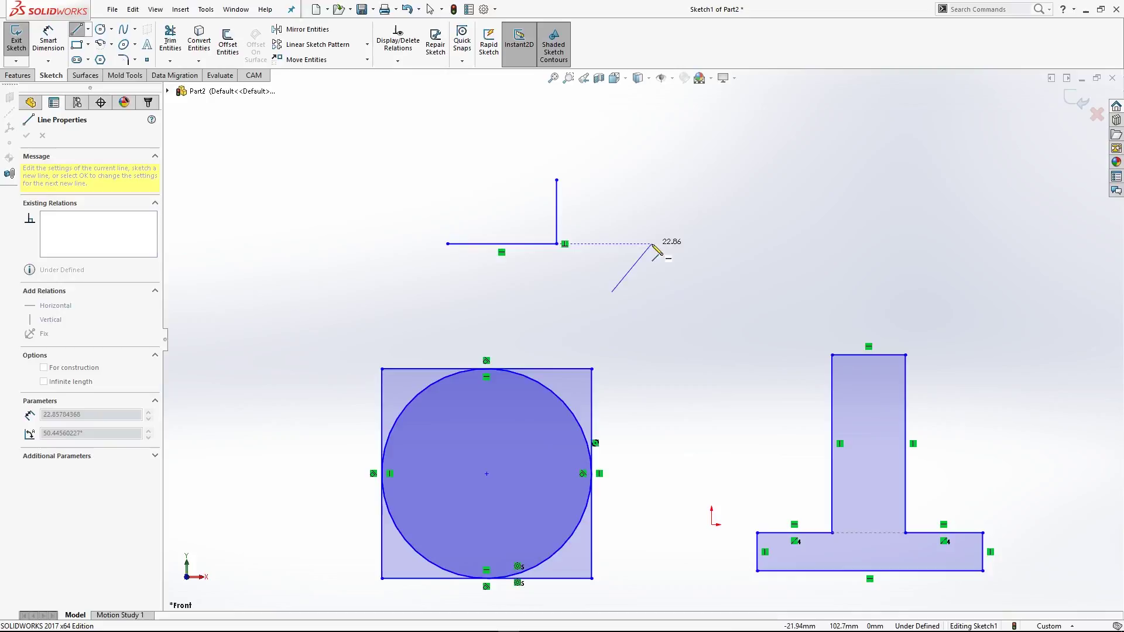
key(Escape)
scroll(908, 511, down, 3)
drag(866, 438, 993, 437)
drag(537, 438, 569, 449)
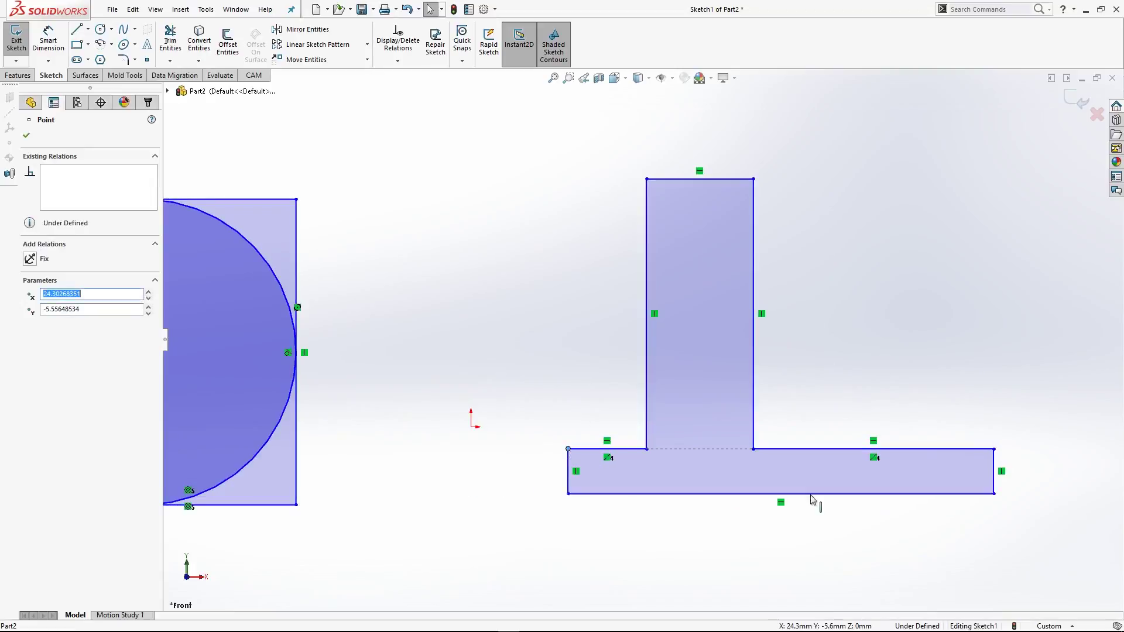
Make the two flange top edges equal length and adjust the right base corner.
click(859, 451)
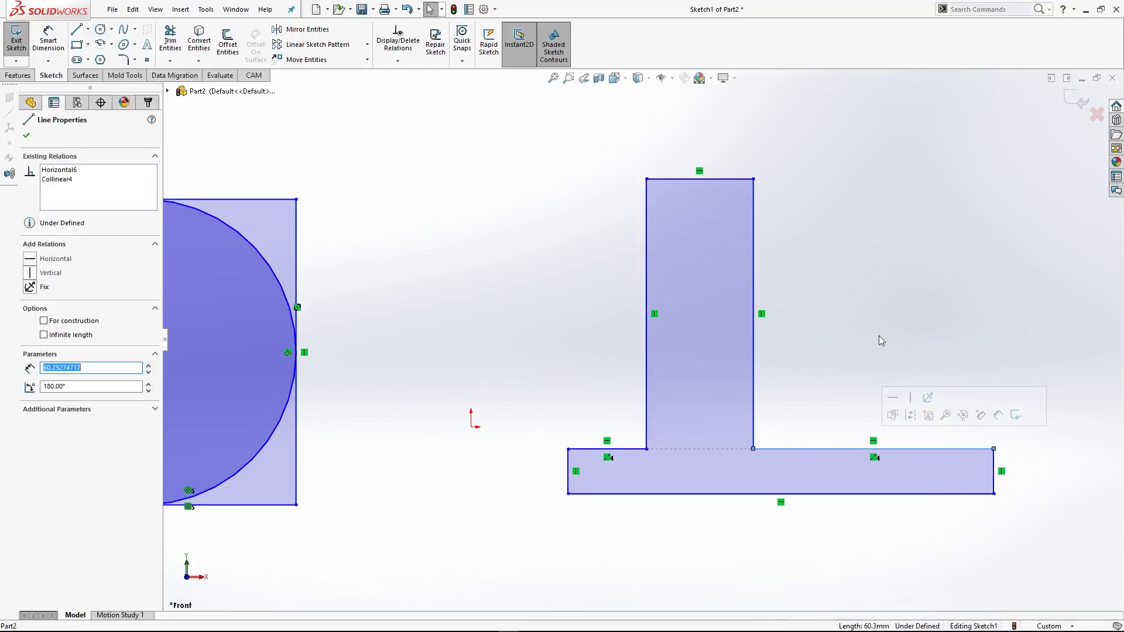
ctrl+click(620, 449)
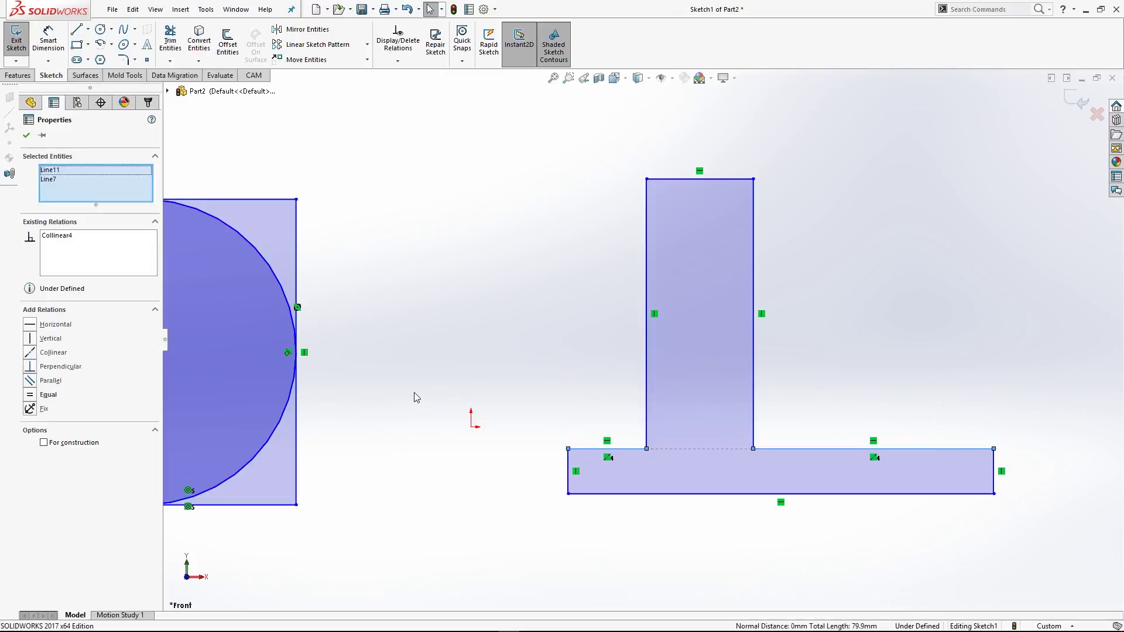
click(33, 397)
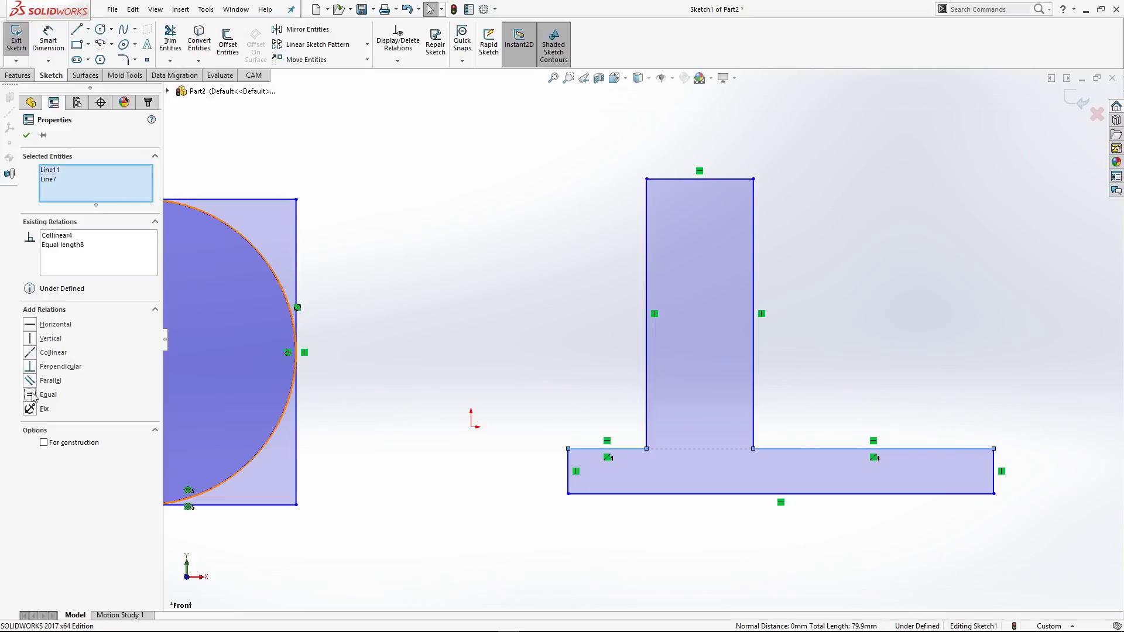
click(409, 347)
drag(835, 456, 855, 421)
click(898, 389)
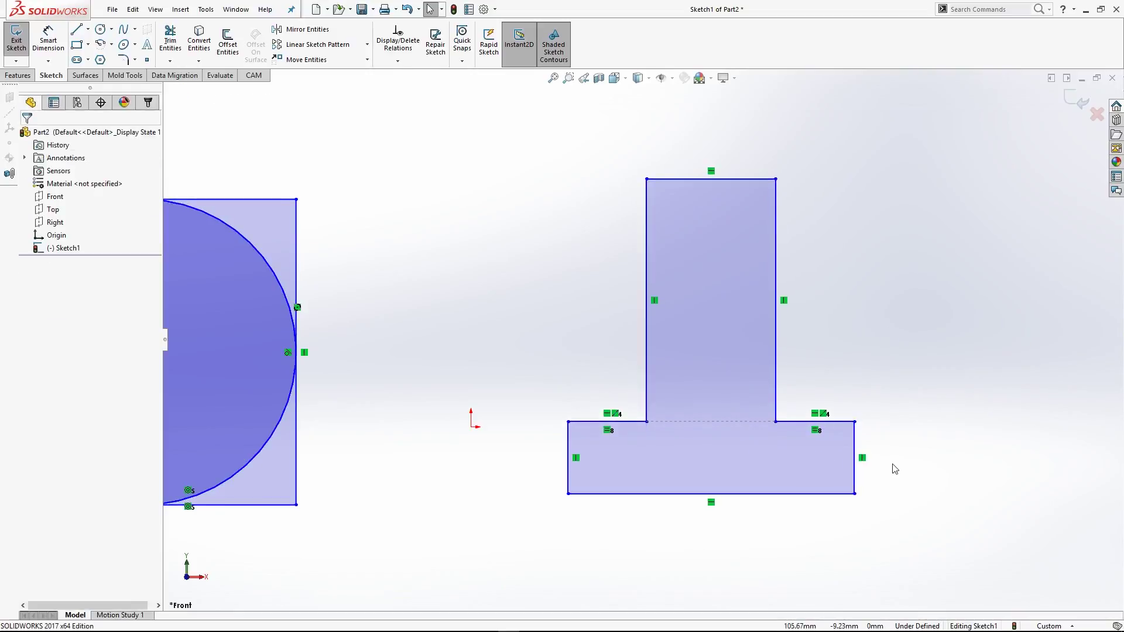
Exit the sketch discarding changes and close Part2 without saving.
click(1096, 114)
click(622, 328)
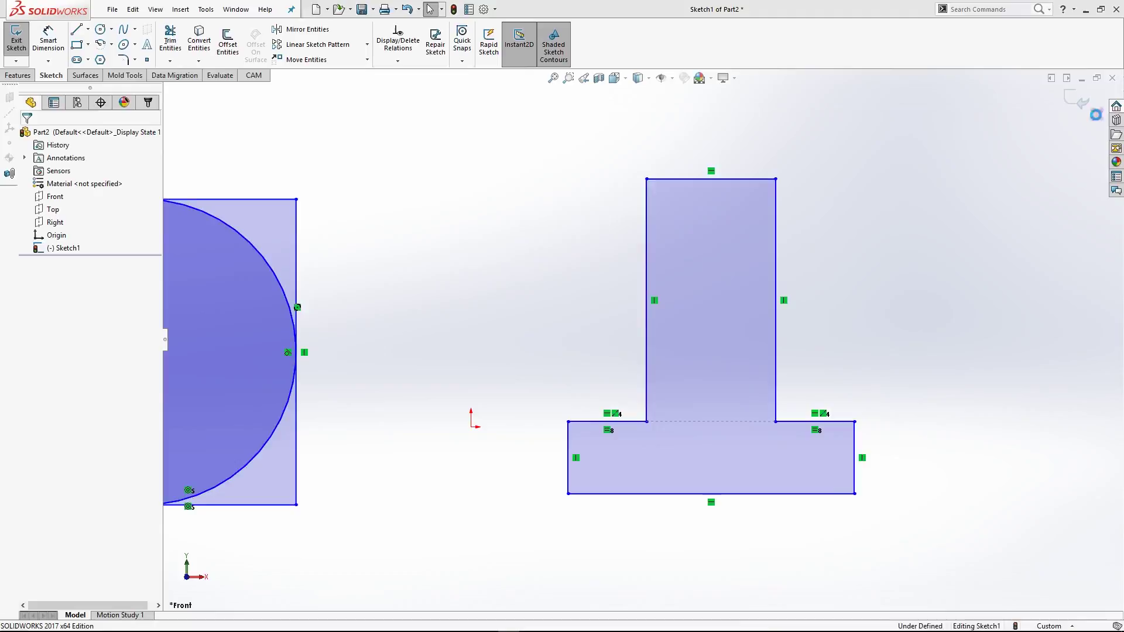
click(1112, 78)
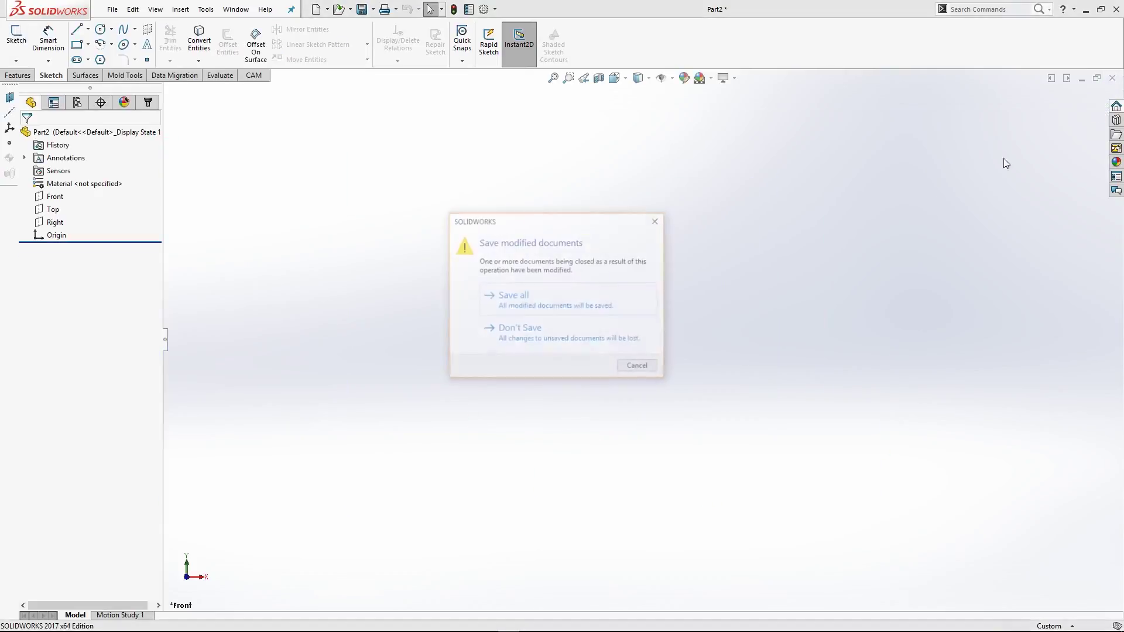
click(604, 343)
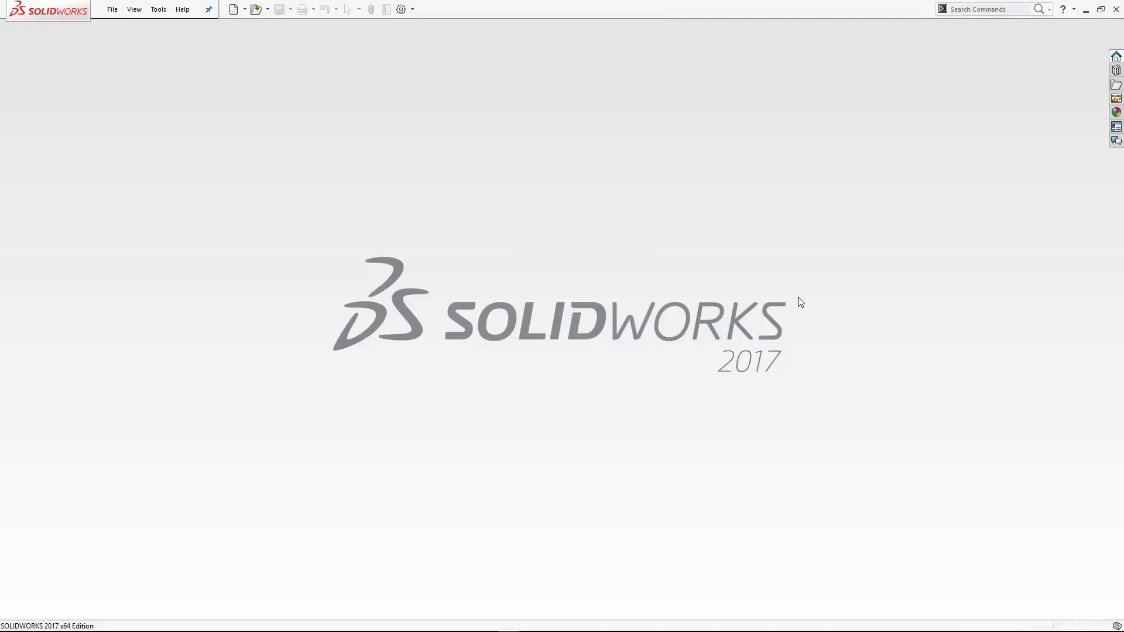